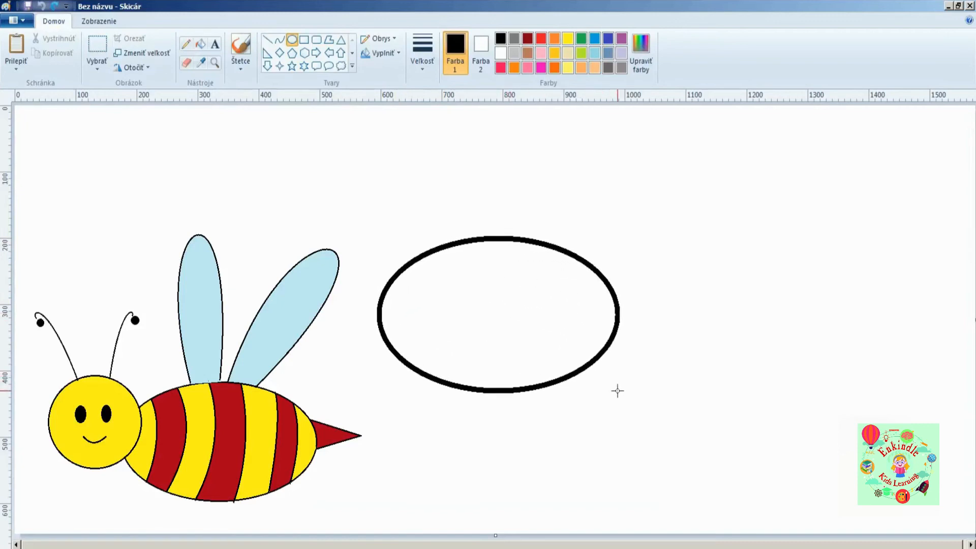
Make the new body ellipse's outline thinner and move the ellipse down and farther from the finished bee.
click(422, 50)
click(445, 115)
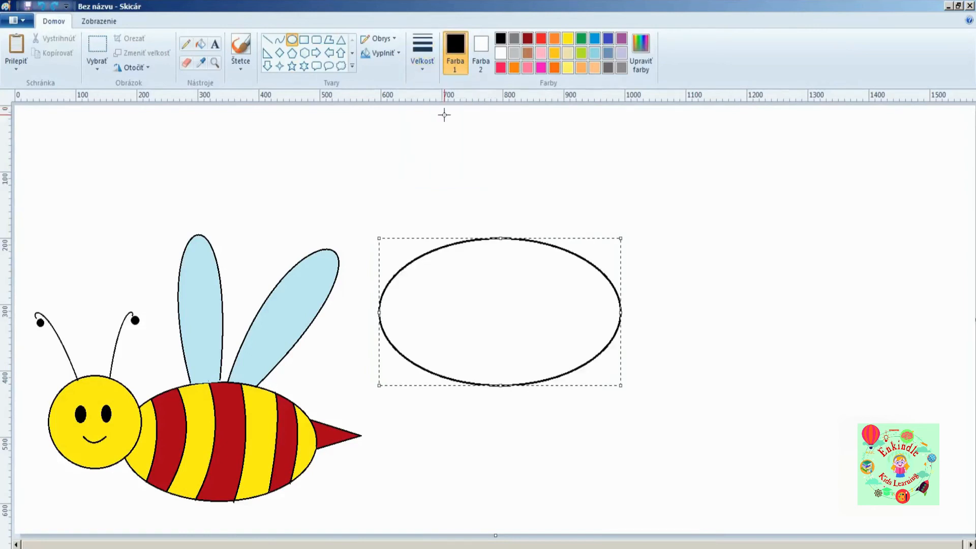
drag(525, 320, 569, 373)
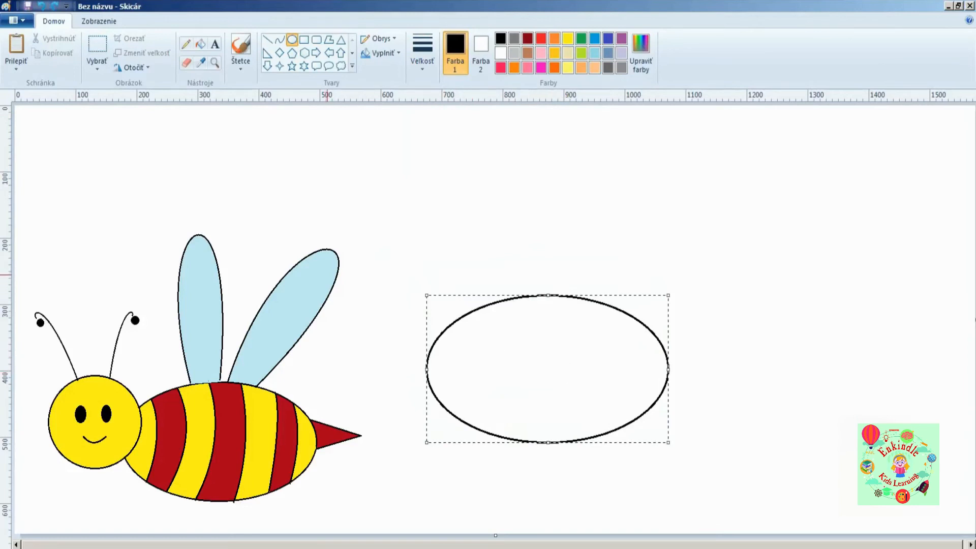
Draw a round head overlapping the front end of the body ellipse, then shrink and position it.
drag(314, 279, 454, 410)
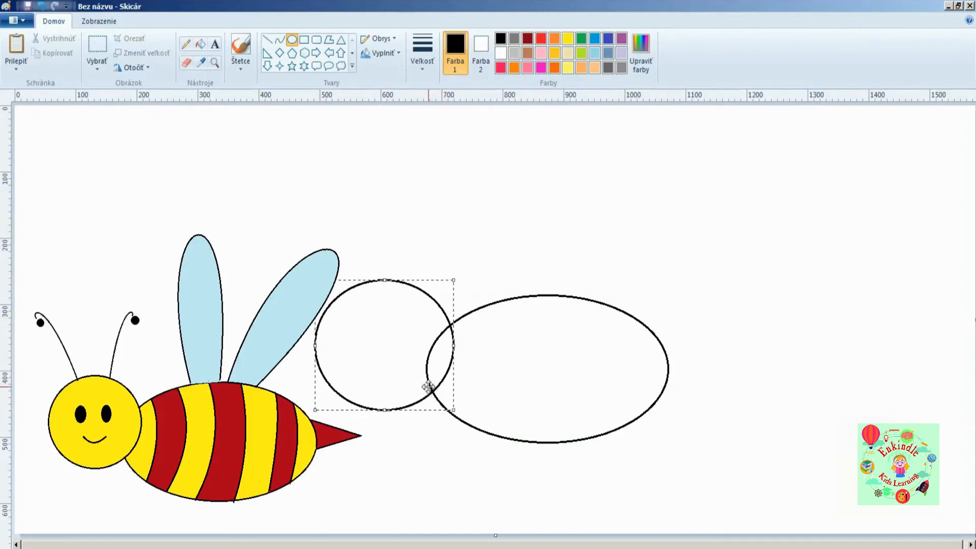
drag(451, 411, 440, 406)
drag(404, 364, 421, 371)
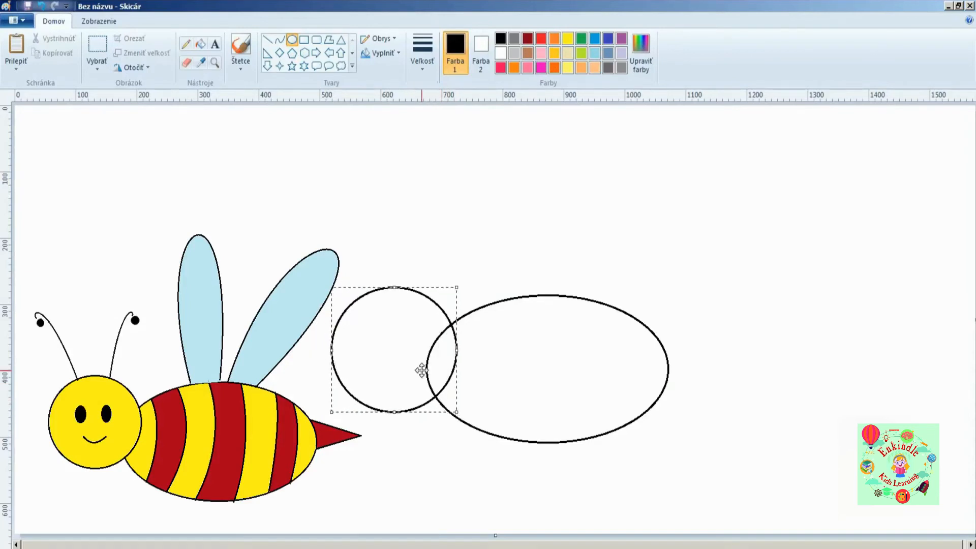
drag(455, 410, 445, 402)
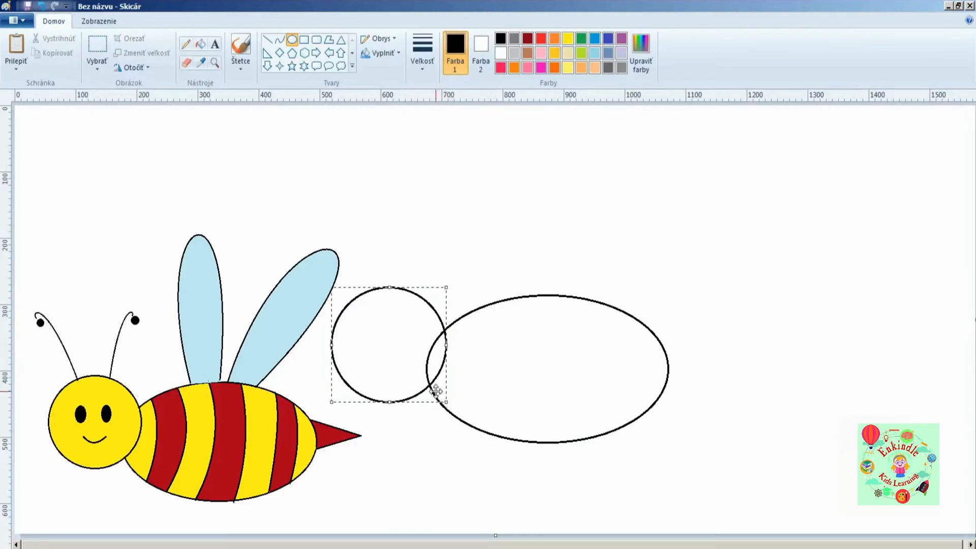
drag(401, 362, 406, 362)
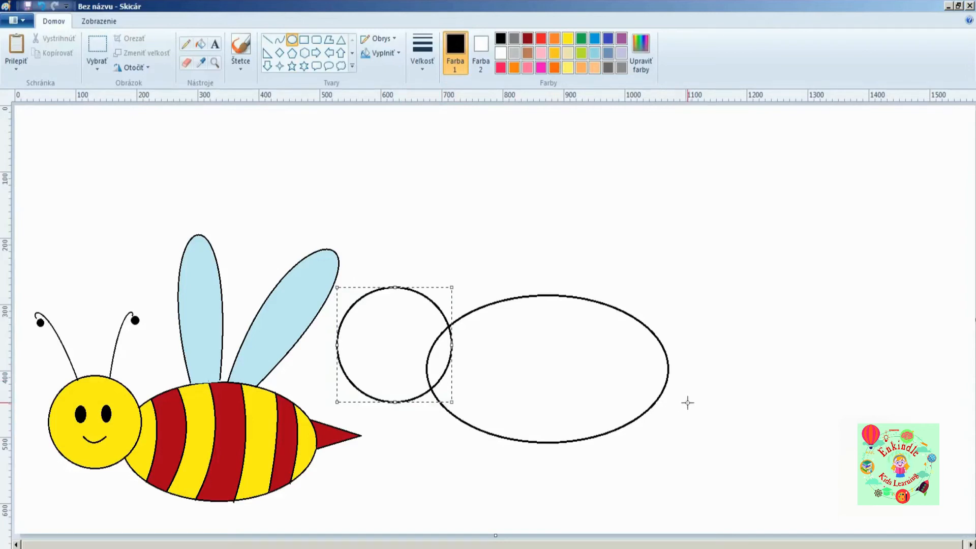
Draw a triangular stinger with the Polygon shape at the rear end of the body and stretch it into a longer point.
click(340, 39)
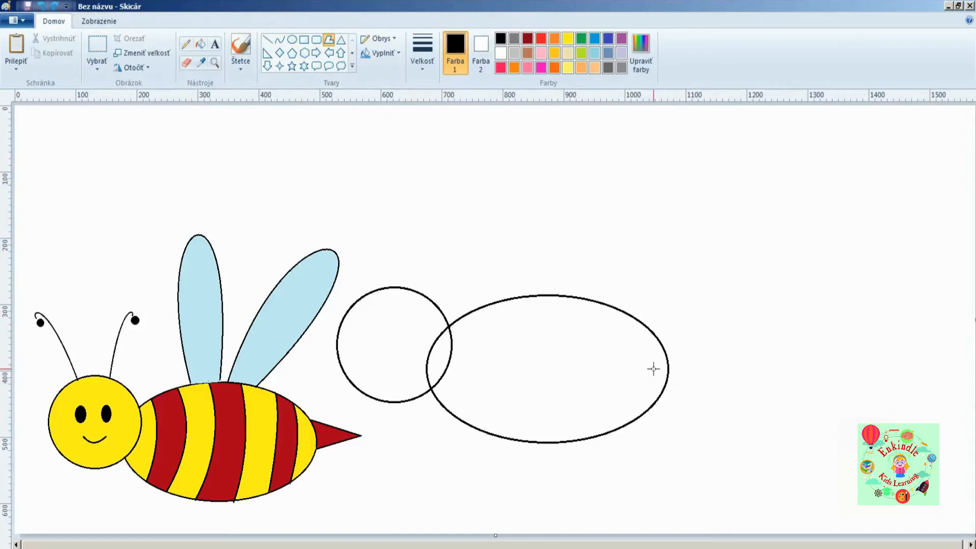
mouse_move(658, 342)
mouse_down()
mouse_move(700, 376)
mouse_move(711, 371)
mouse_move(704, 363)
mouse_move(666, 381)
mouse_move(661, 340)
mouse_up()
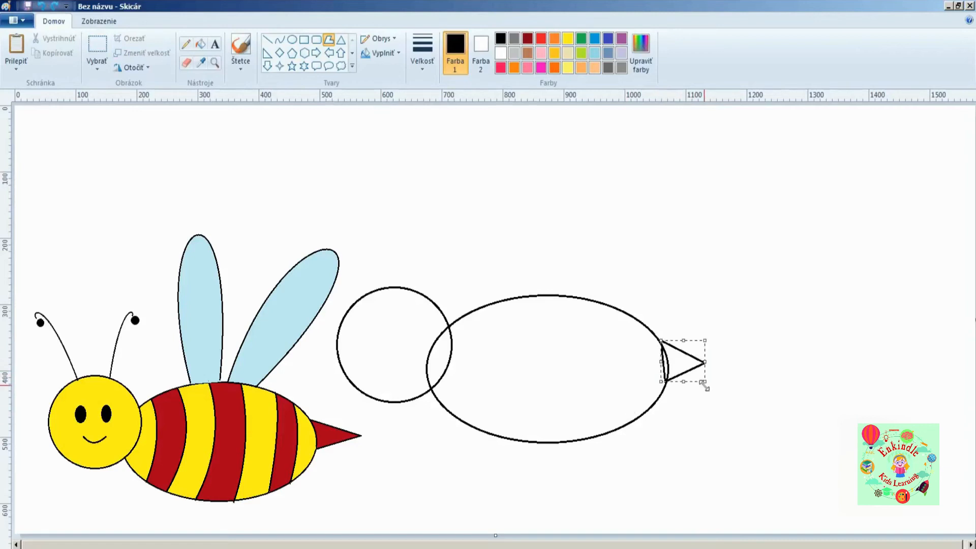
drag(703, 363, 722, 361)
drag(656, 384, 653, 383)
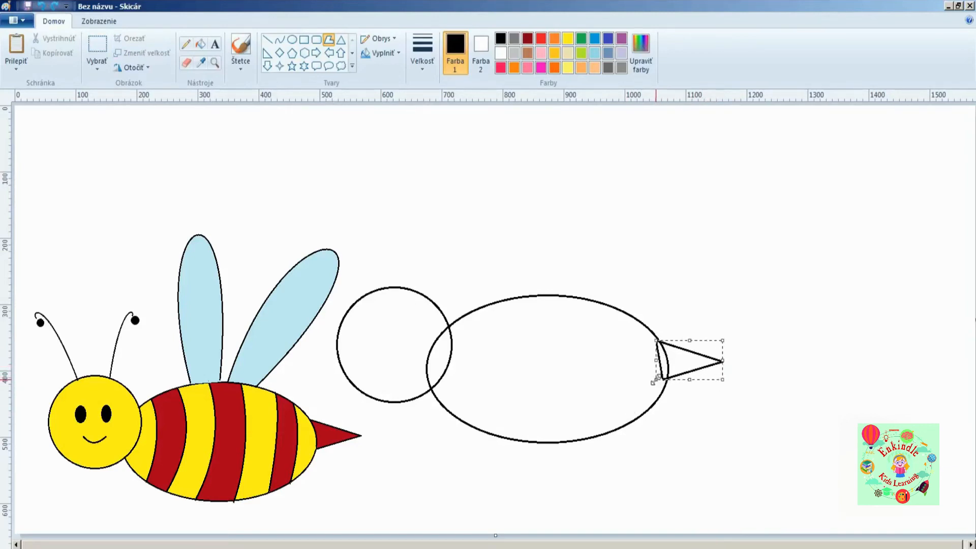
drag(722, 361, 723, 361)
Draw two antennae rising from the top of the head as curves with hooked ends.
click(280, 39)
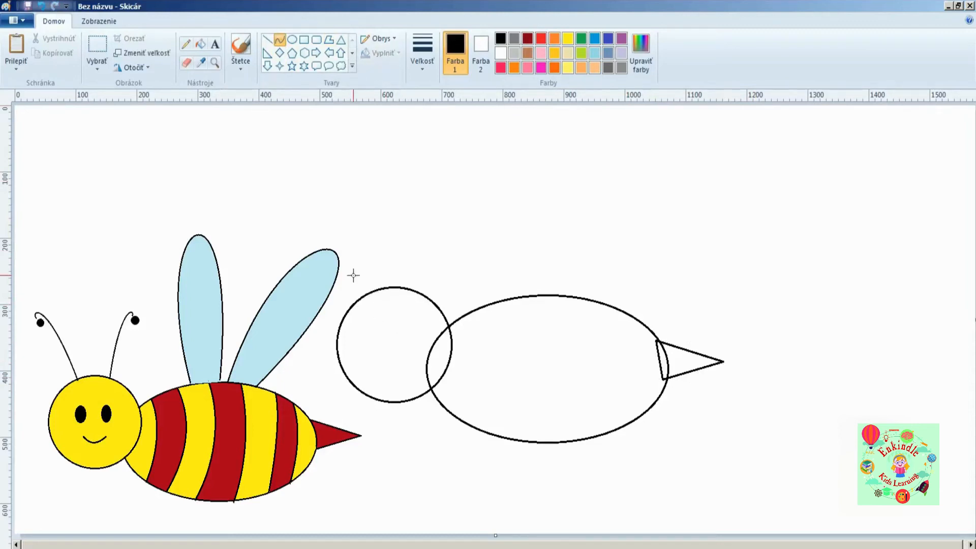
drag(373, 292, 320, 210)
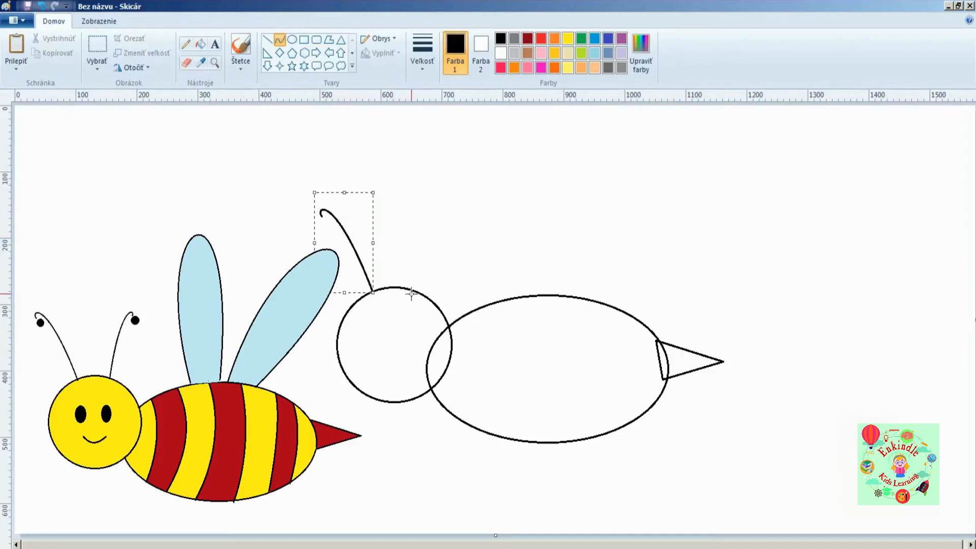
drag(414, 289, 443, 199)
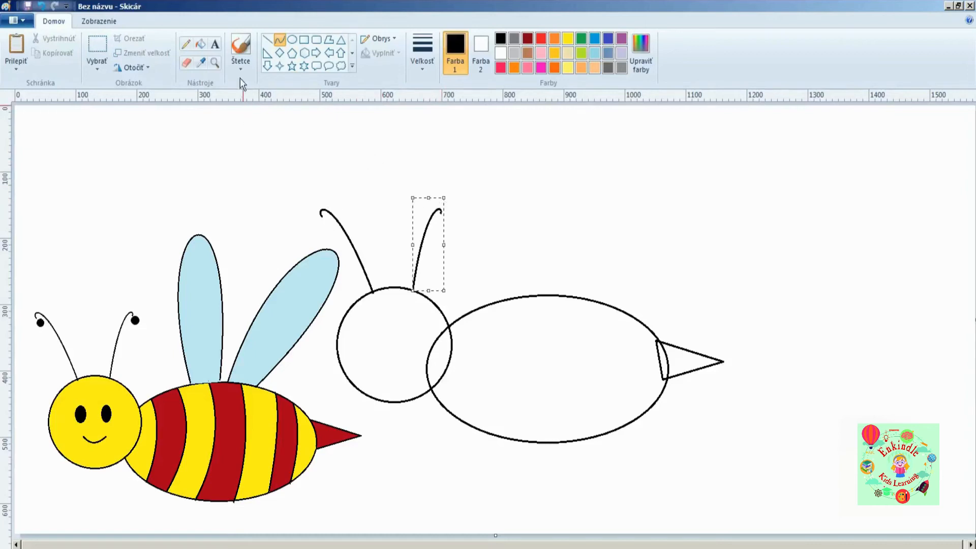
Draw a small circle at each antenna tip and two upright oval eyes on the head.
click(292, 39)
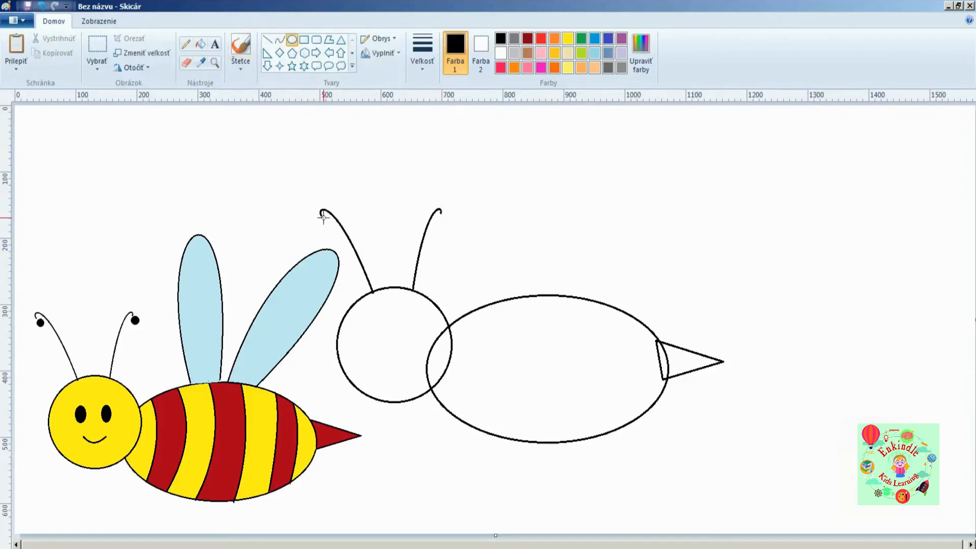
drag(329, 227, 330, 227)
drag(440, 214, 448, 224)
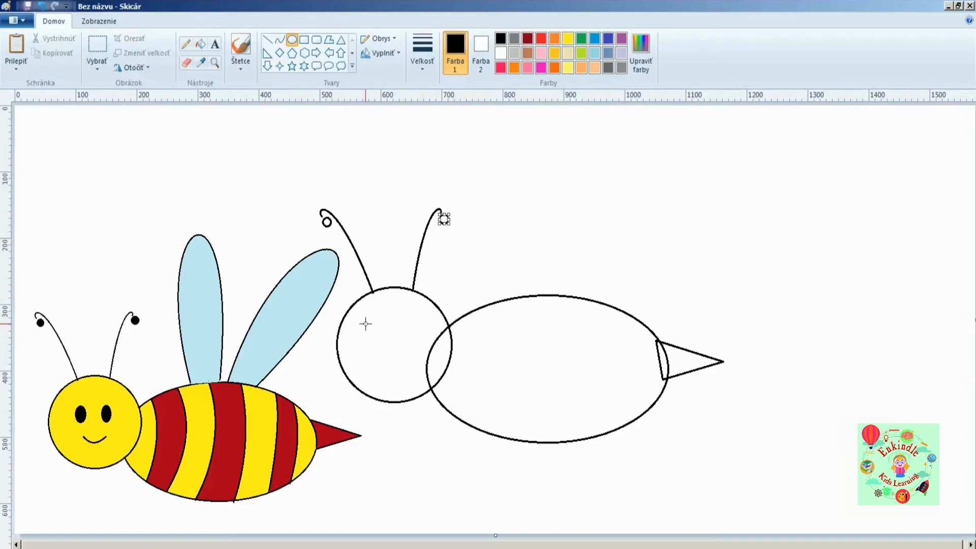
mouse_move(371, 325)
mouse_down()
mouse_move(384, 347)
mouse_move(403, 325)
mouse_move(413, 345)
mouse_up()
Draw a curved smile below the eyes with the Curve tool and make it narrower.
click(280, 40)
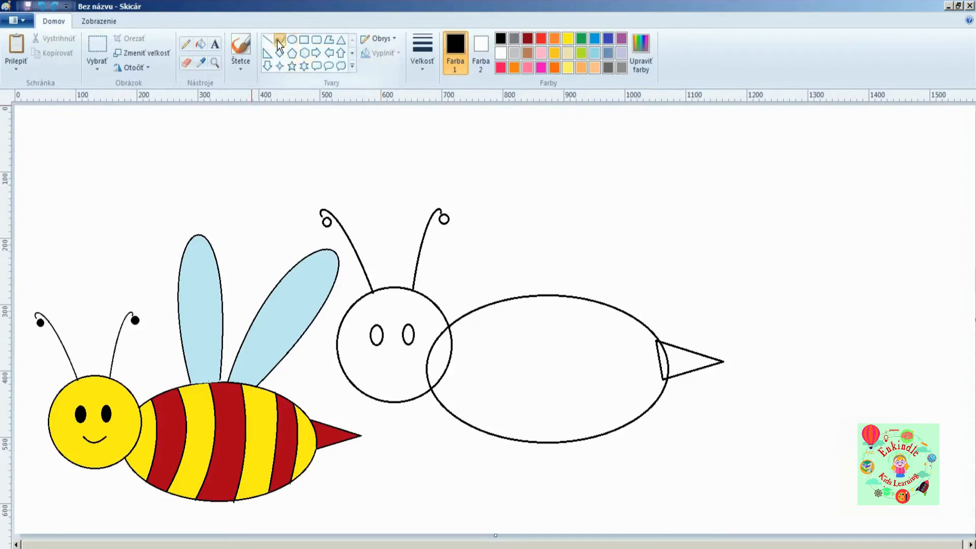
mouse_move(378, 363)
mouse_down()
mouse_move(414, 363)
mouse_move(400, 376)
mouse_up()
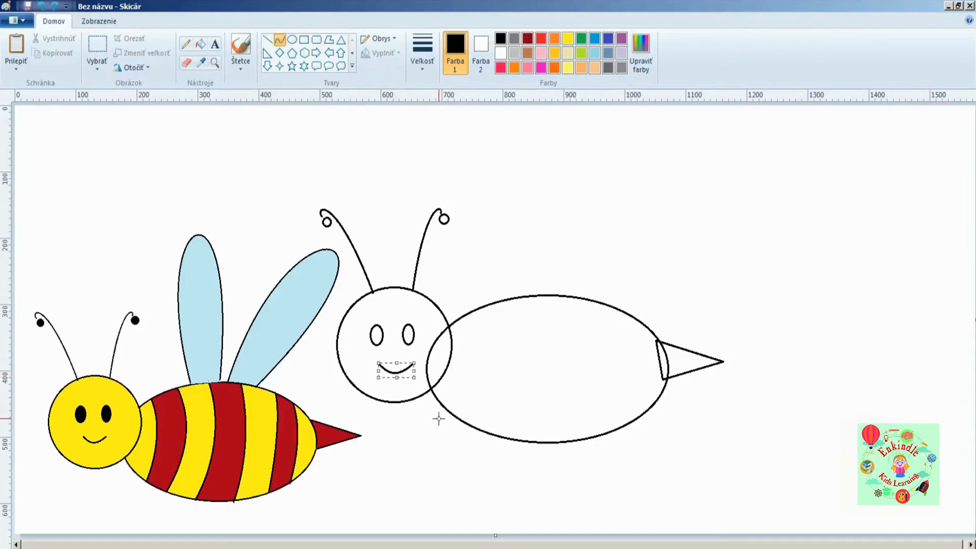
drag(415, 361, 380, 362)
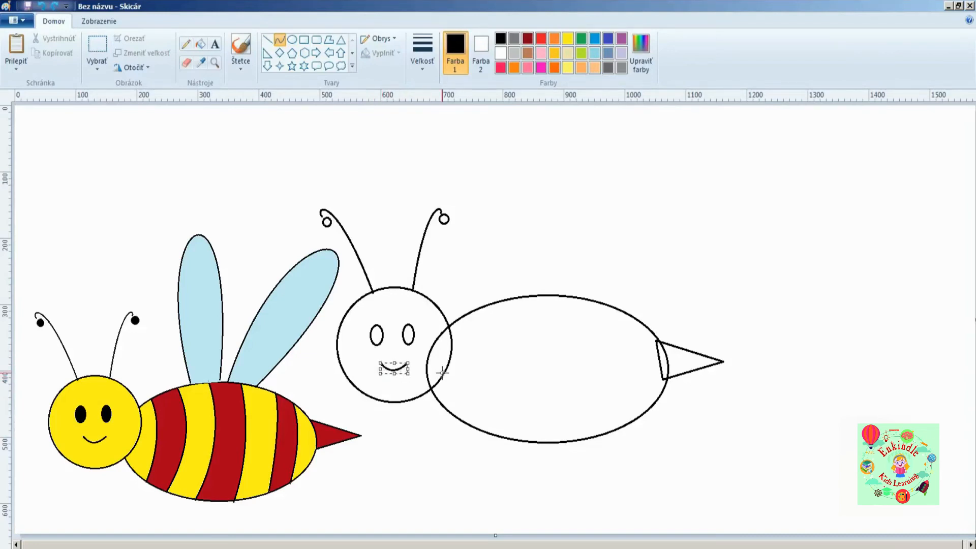
click(494, 300)
drag(497, 301, 483, 122)
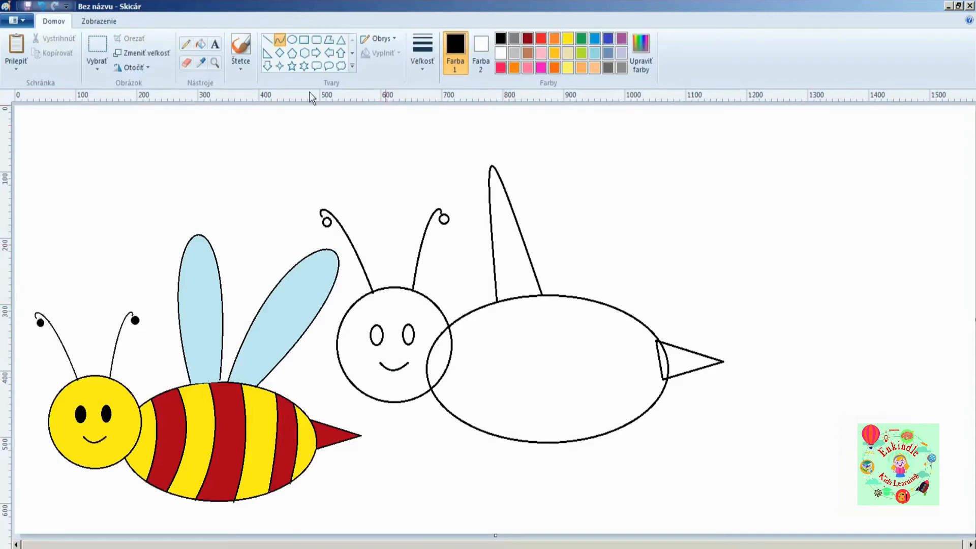
click(42, 5)
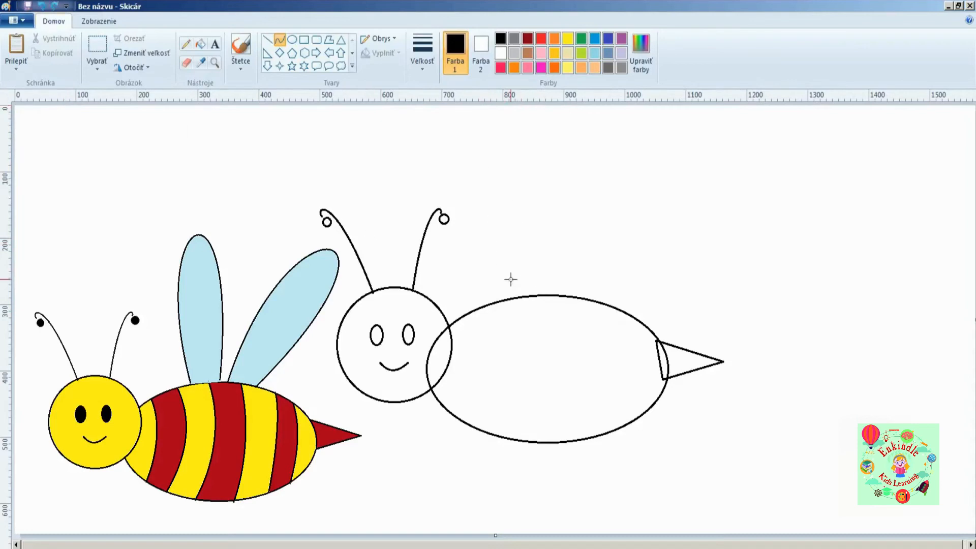
Draw two long rounded wings as curves on the body's upper edge, one upright and one slanting toward the stinger.
drag(513, 297, 495, 136)
drag(498, 182, 554, 23)
drag(554, 161, 582, 161)
mouse_move(533, 190)
mouse_down()
mouse_move(494, 197)
mouse_move(510, 192)
mouse_move(536, 207)
mouse_up()
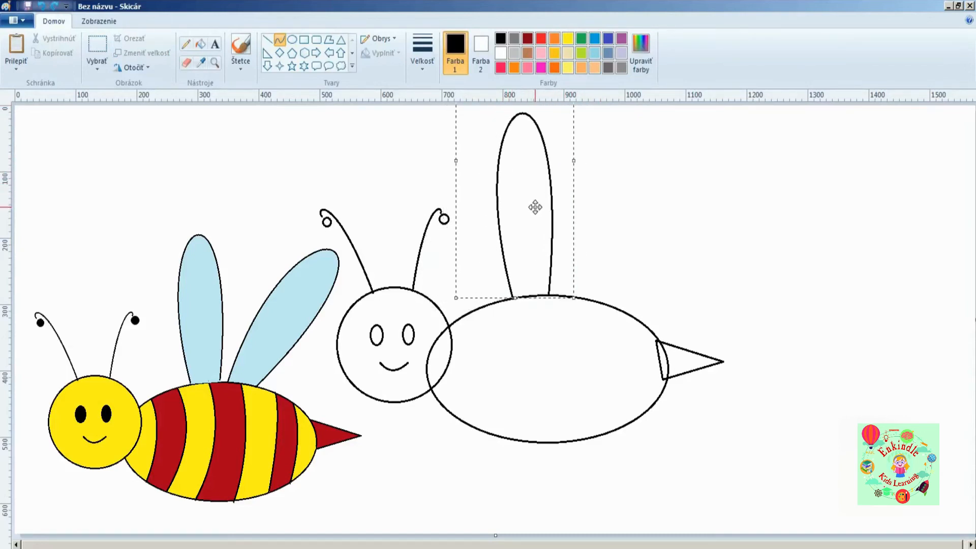
click(607, 243)
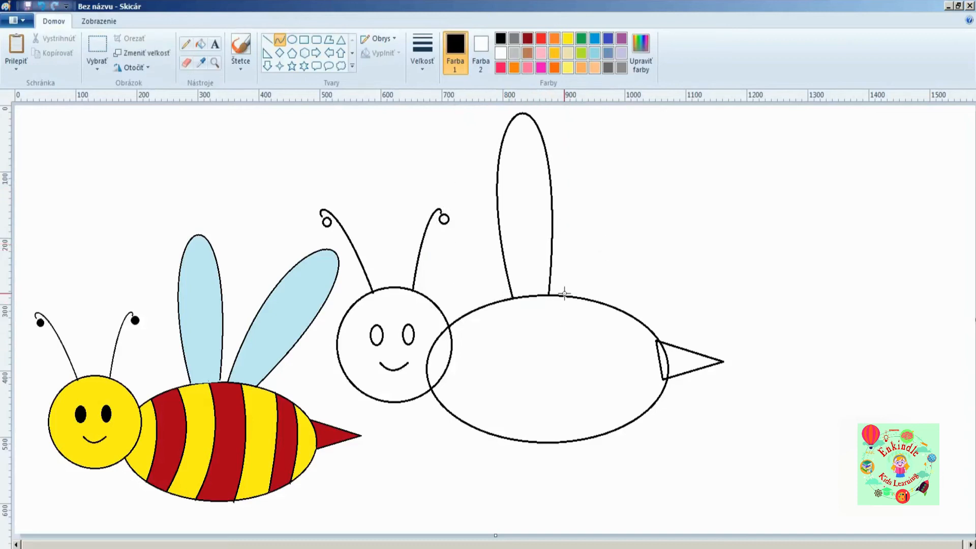
mouse_move(595, 301)
mouse_down()
mouse_move(597, 183)
mouse_move(616, 127)
mouse_move(674, 145)
mouse_move(721, 120)
mouse_move(794, 105)
mouse_up()
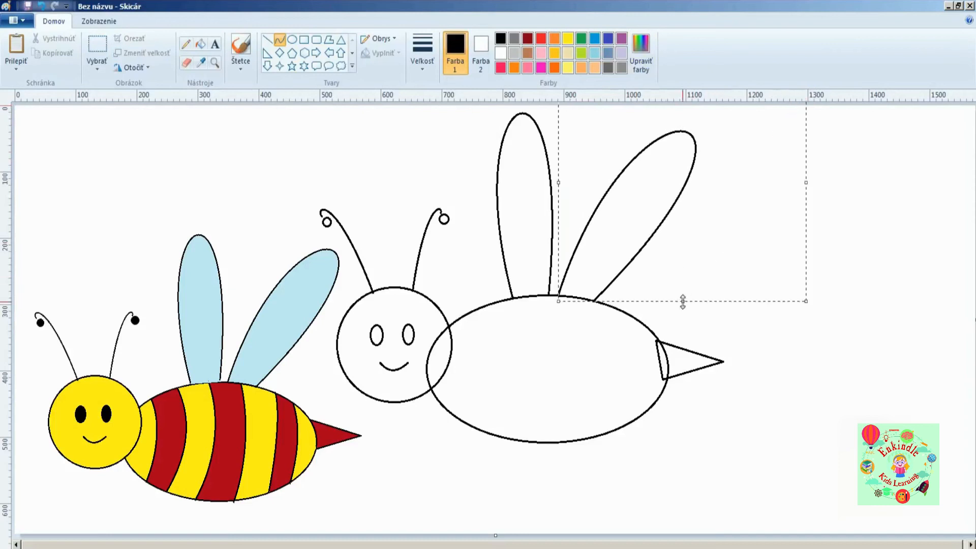
click(753, 344)
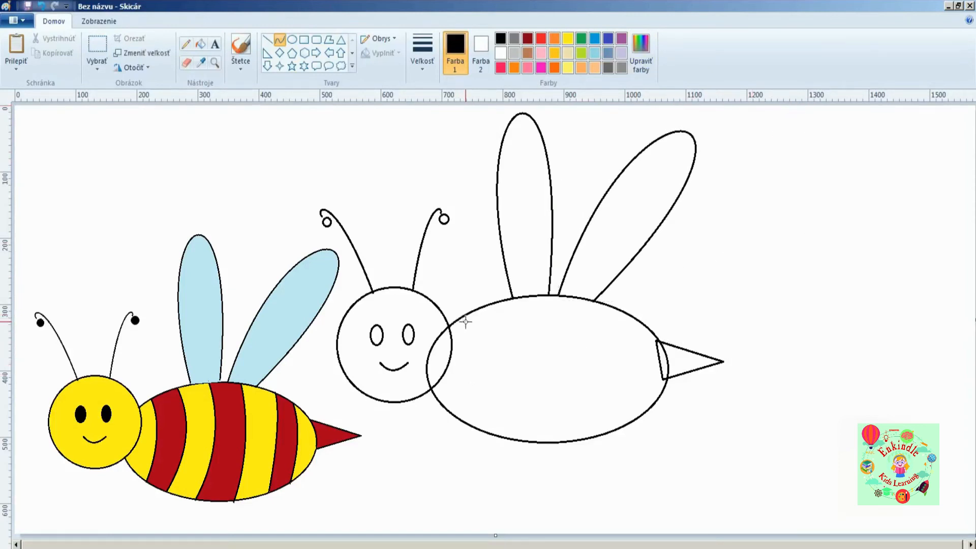
Draw three curved stripe lines across the front half of the body, bulging toward the stinger.
drag(464, 316, 457, 416)
drag(462, 333, 474, 367)
drag(496, 303, 483, 430)
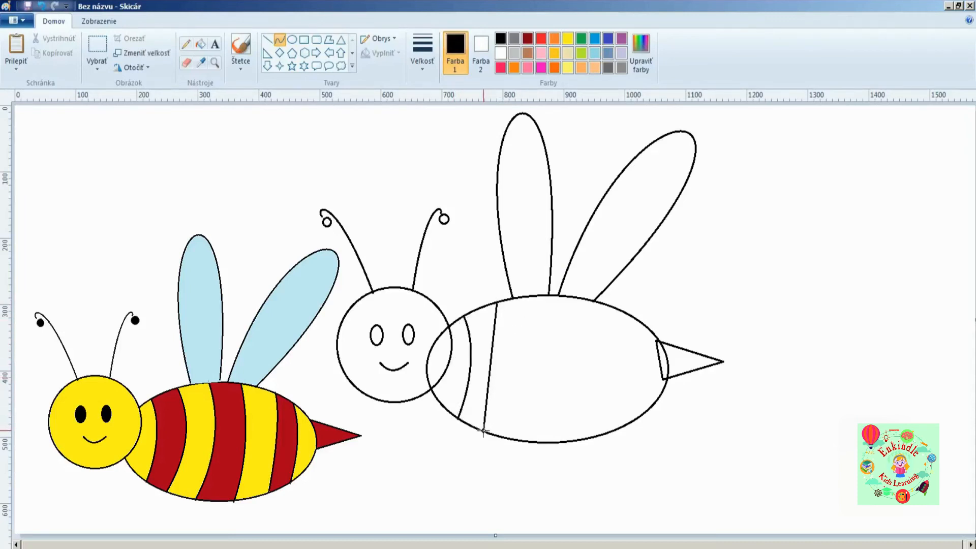
drag(494, 337, 497, 399)
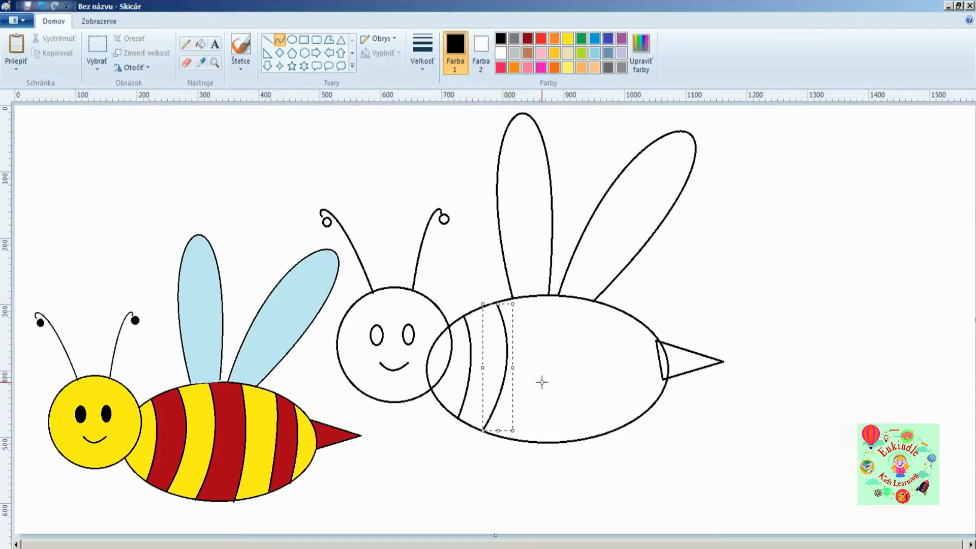
drag(535, 296, 519, 438)
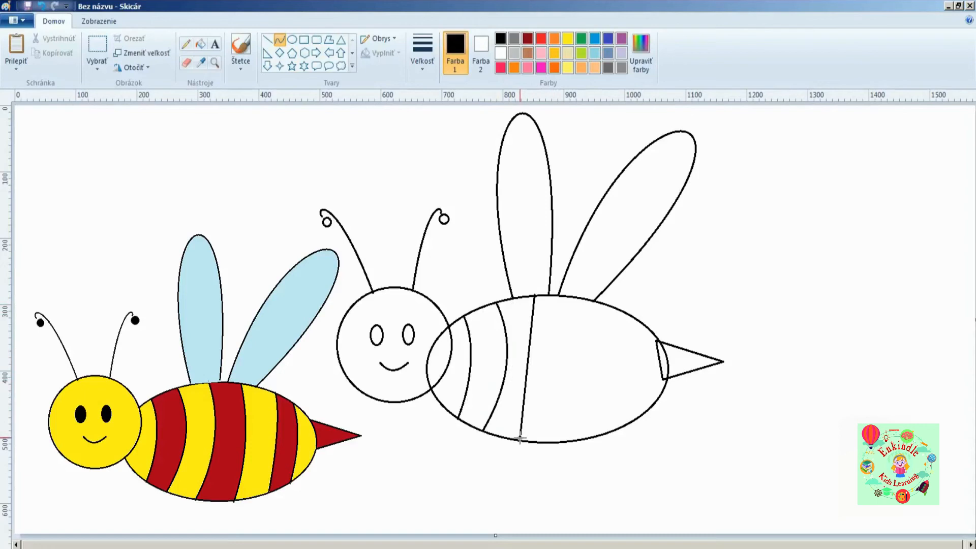
drag(530, 337, 552, 342)
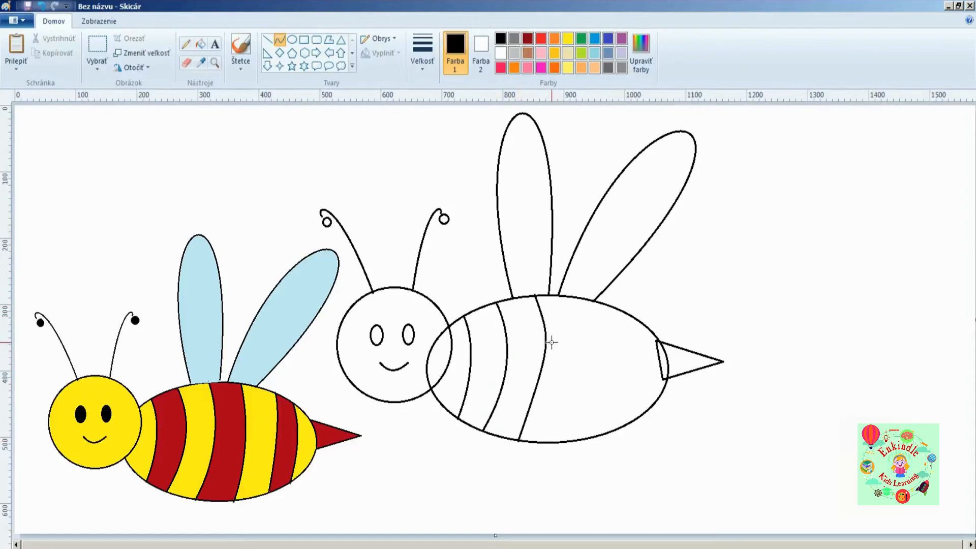
drag(532, 387, 531, 389)
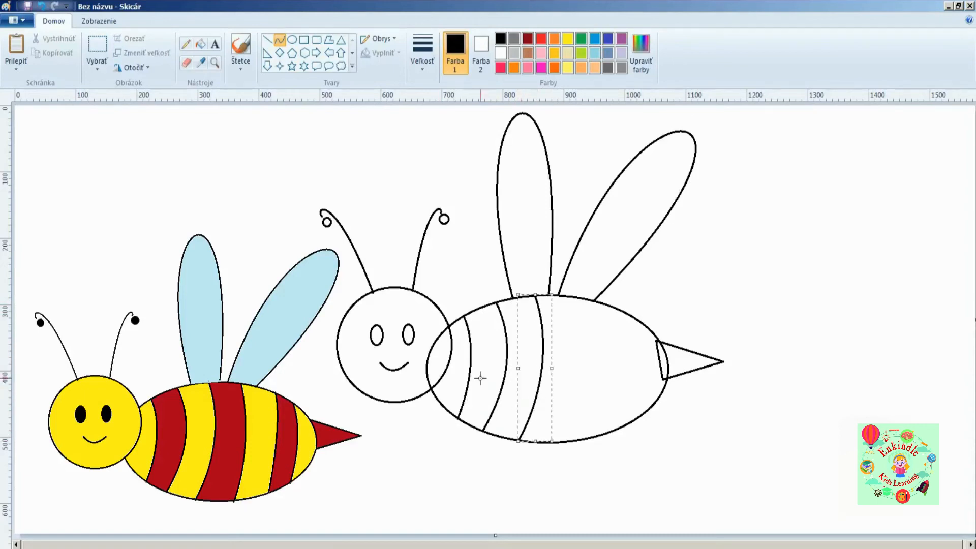
Draw three more curved stripe lines across the rear half of the body up to the stinger.
drag(574, 299, 566, 443)
drag(573, 346, 585, 345)
drag(575, 392, 582, 400)
drag(618, 308, 610, 434)
drag(613, 318, 621, 336)
drag(616, 369, 619, 371)
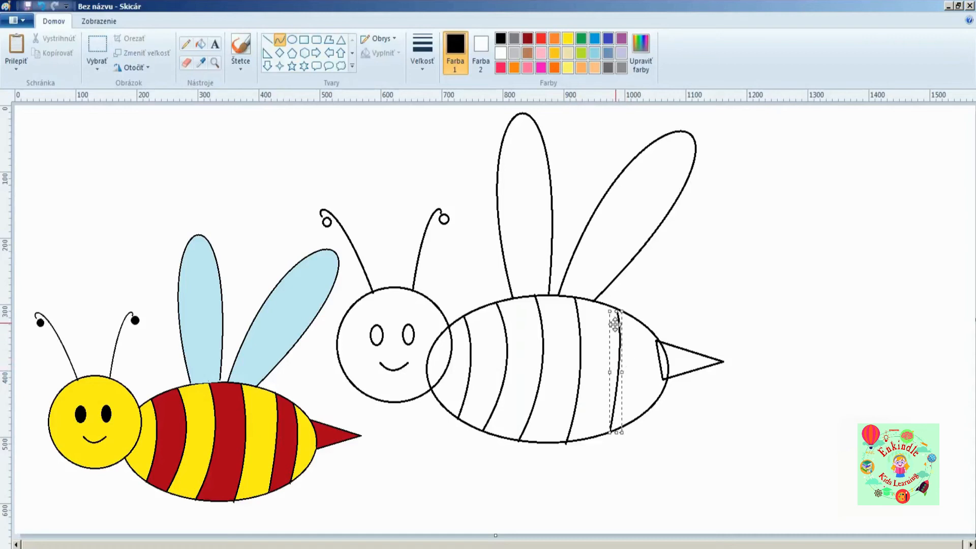
click(672, 318)
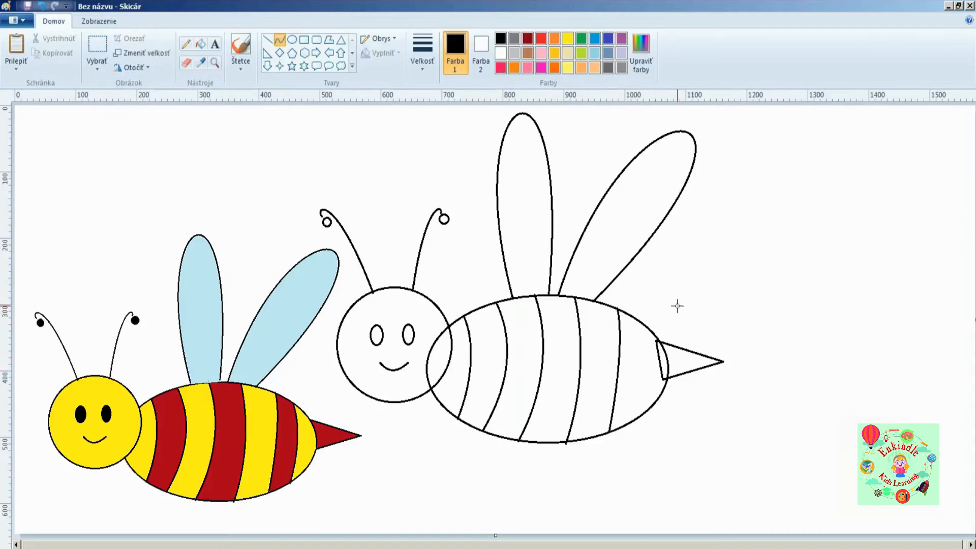
drag(641, 334, 636, 418)
drag(639, 351, 644, 390)
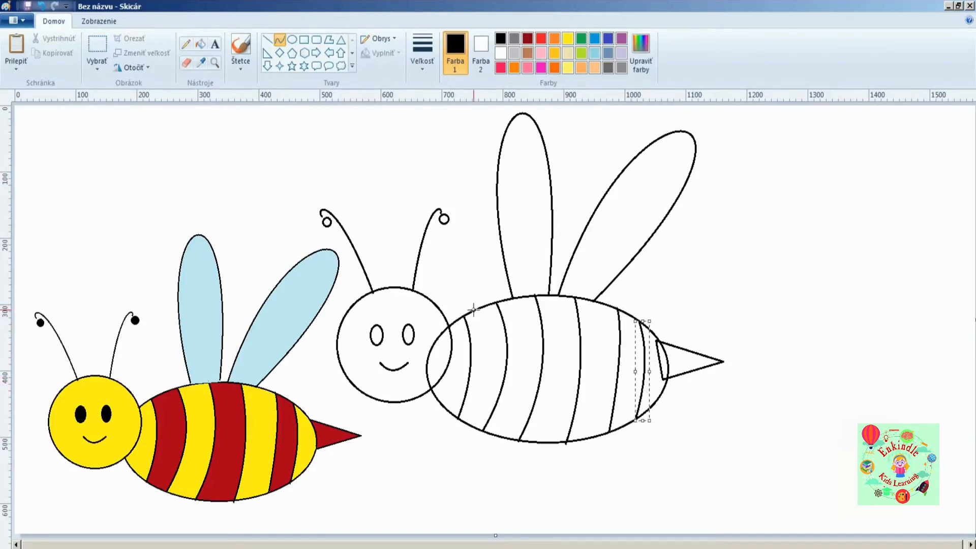
Fill both eyes and both antenna-tip circles of the new bee with black.
click(201, 44)
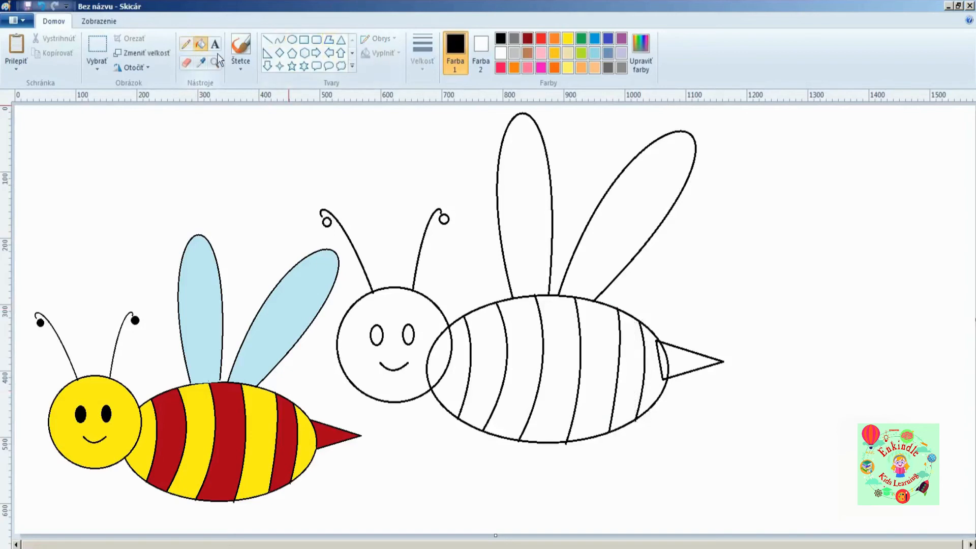
click(489, 51)
click(501, 39)
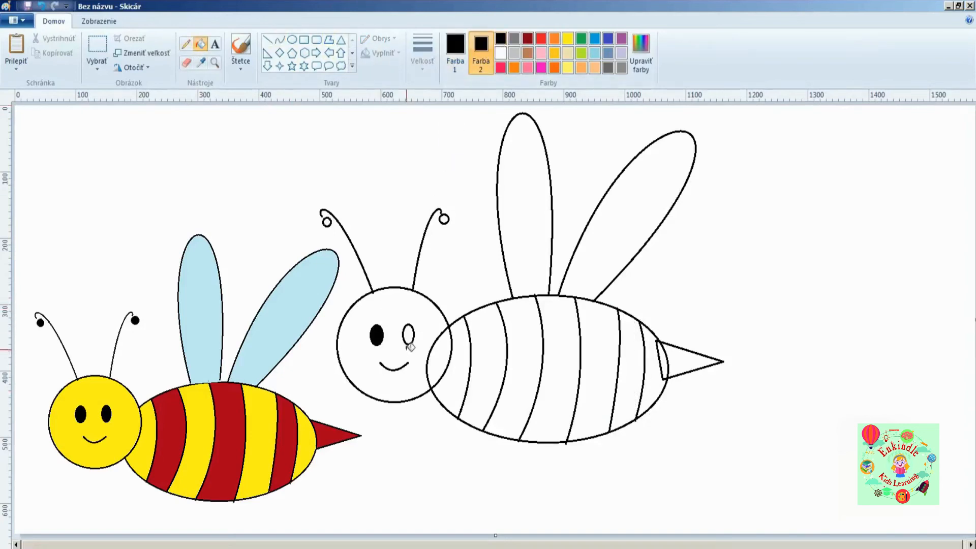
click(411, 333)
click(327, 222)
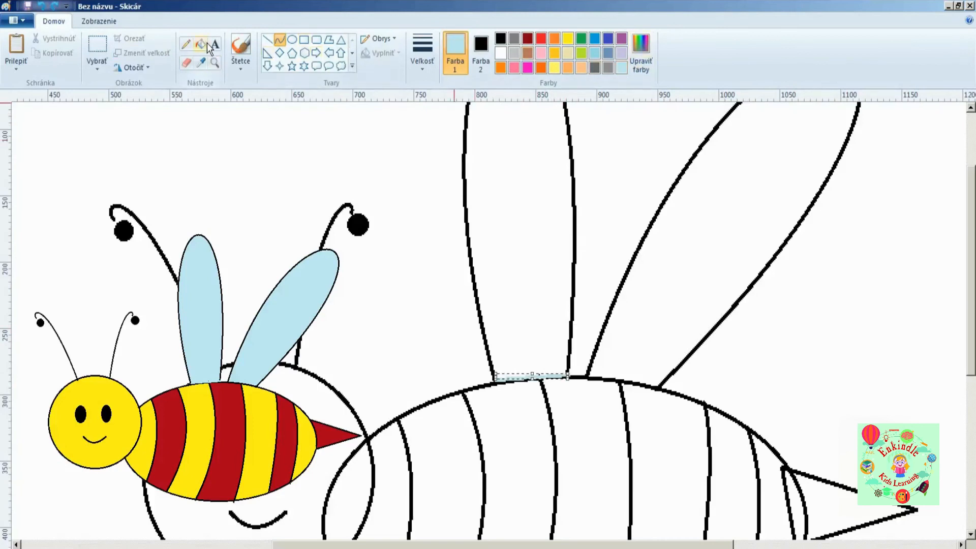
Fill both wings of the new bee with light blue.
click(202, 45)
click(539, 198)
click(701, 286)
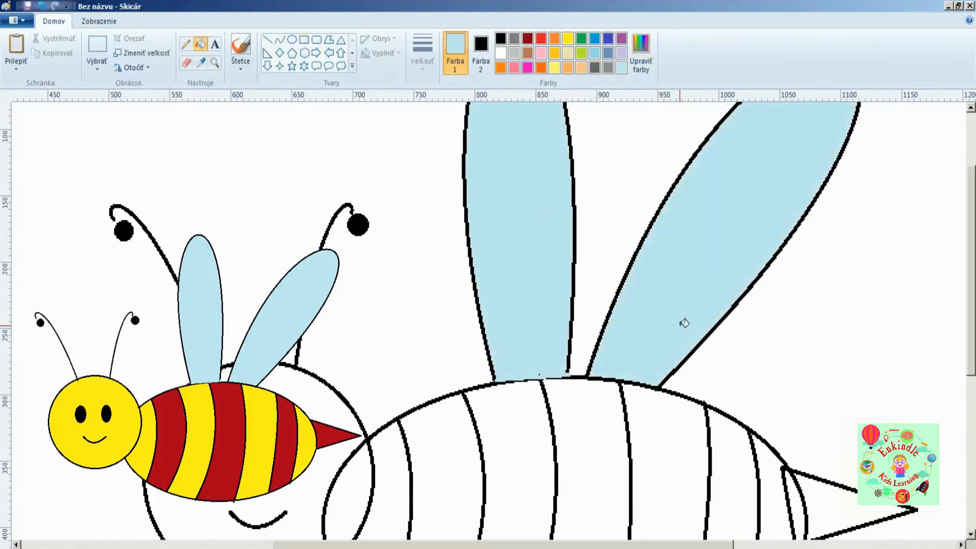
Erase the part of the body outline that overlaps the new bee's head, using white as the eraser colour.
key(ctrl+Page_Down)
key(ctrl+Page_Down)
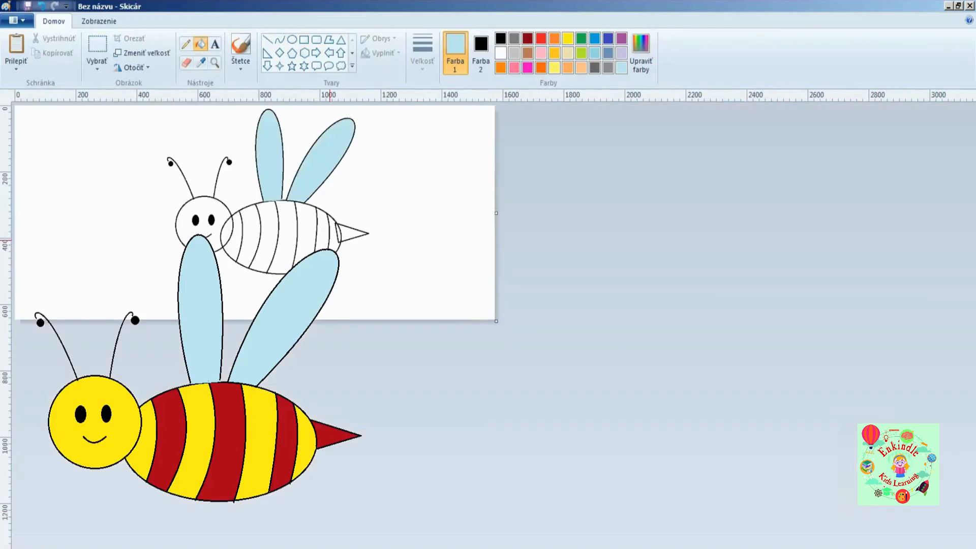
key(ctrl+Page_Up)
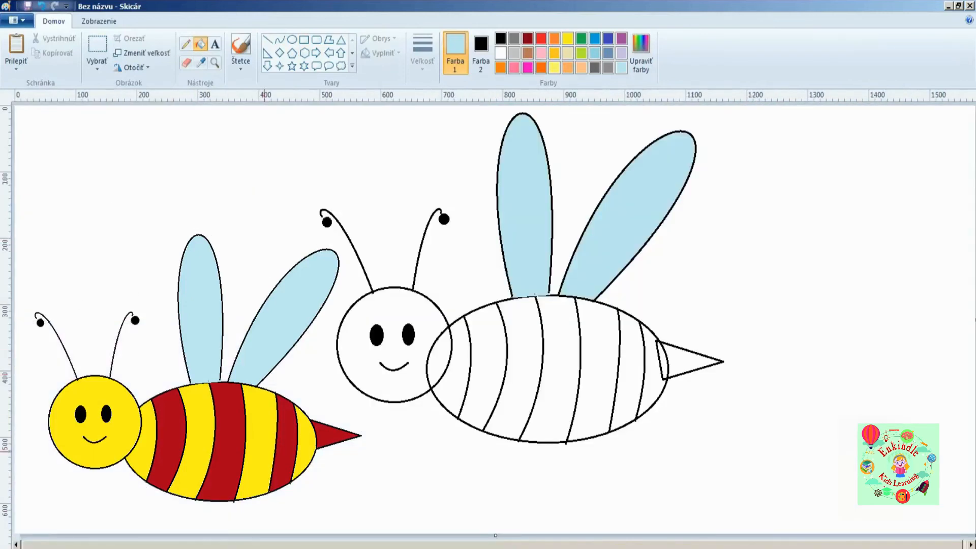
key(ctrl+Page_Up)
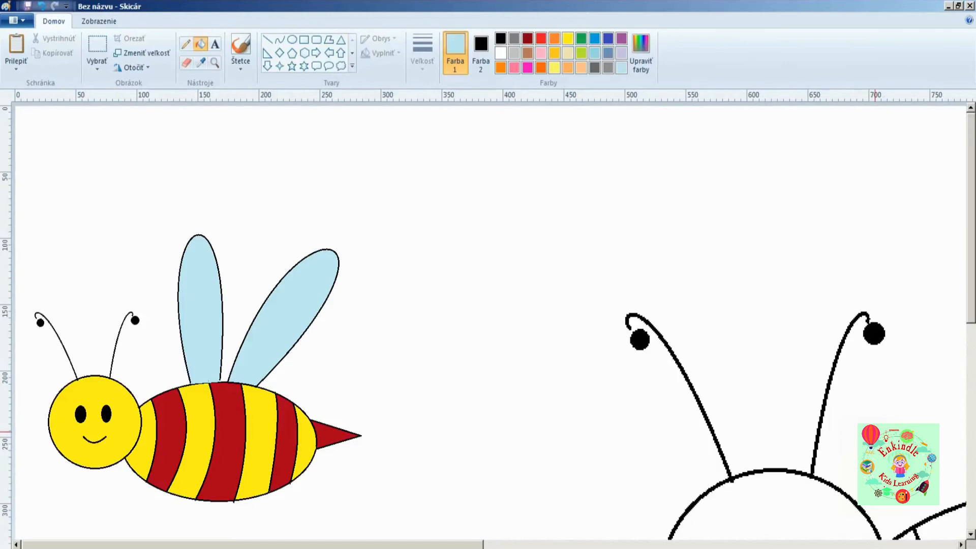
drag(456, 545, 653, 545)
scroll(653, 425, down, 6)
scroll(654, 425, up, 2)
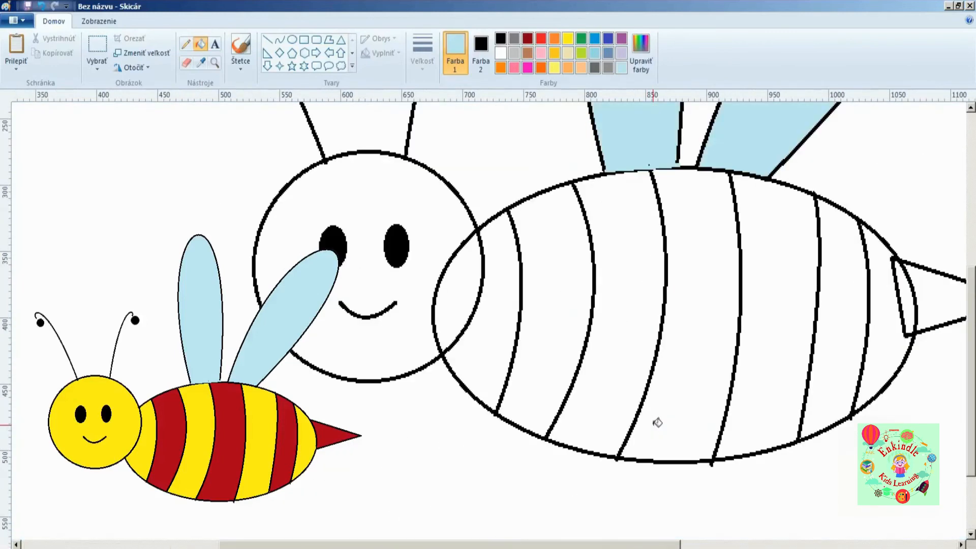
click(188, 62)
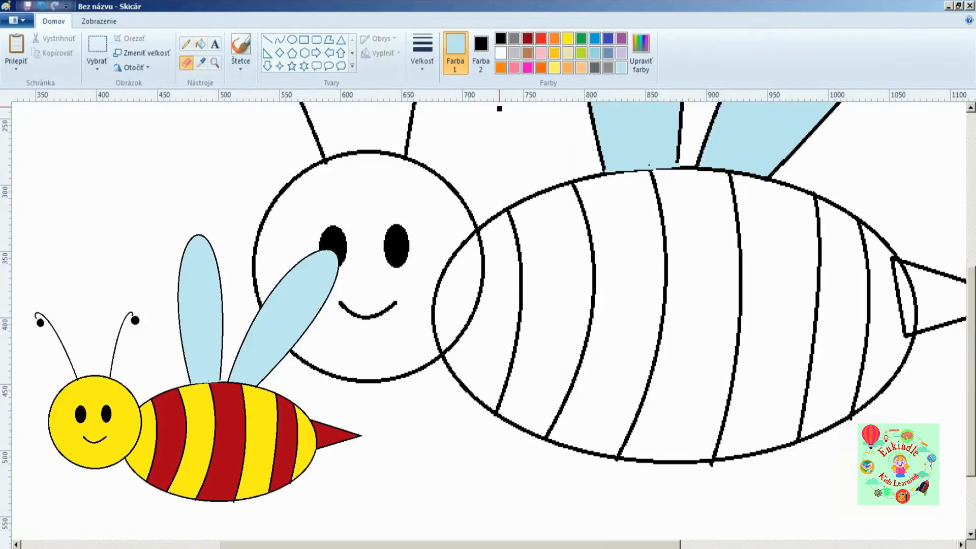
click(481, 51)
click(501, 53)
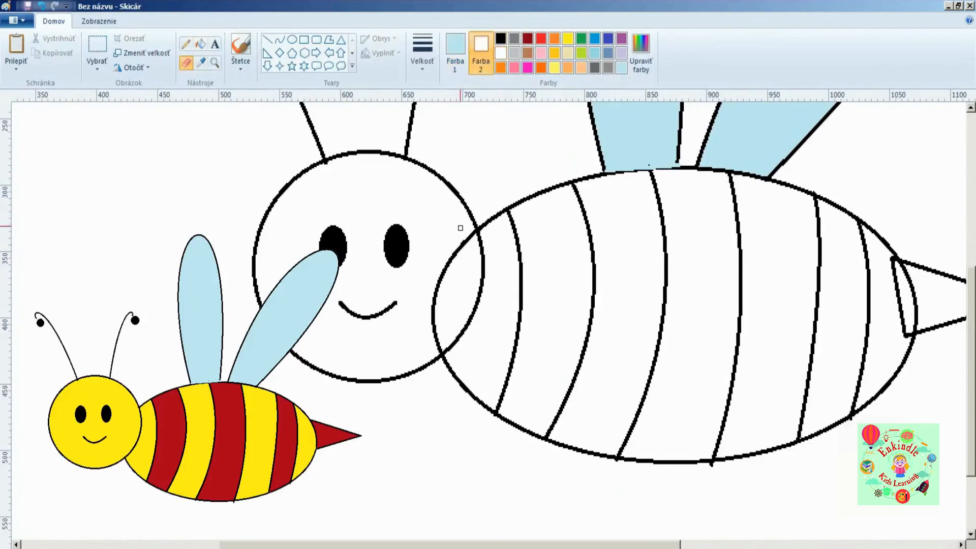
mouse_move(468, 232)
mouse_down()
mouse_move(430, 298)
mouse_move(445, 271)
mouse_move(435, 330)
mouse_up()
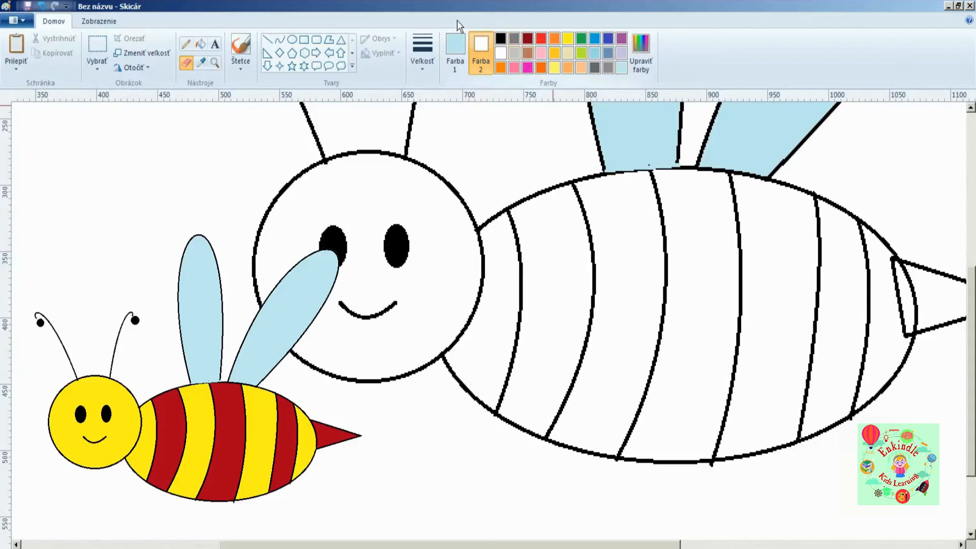
Fill the first, third and fifth body stripes of the new bee with yellow.
click(200, 44)
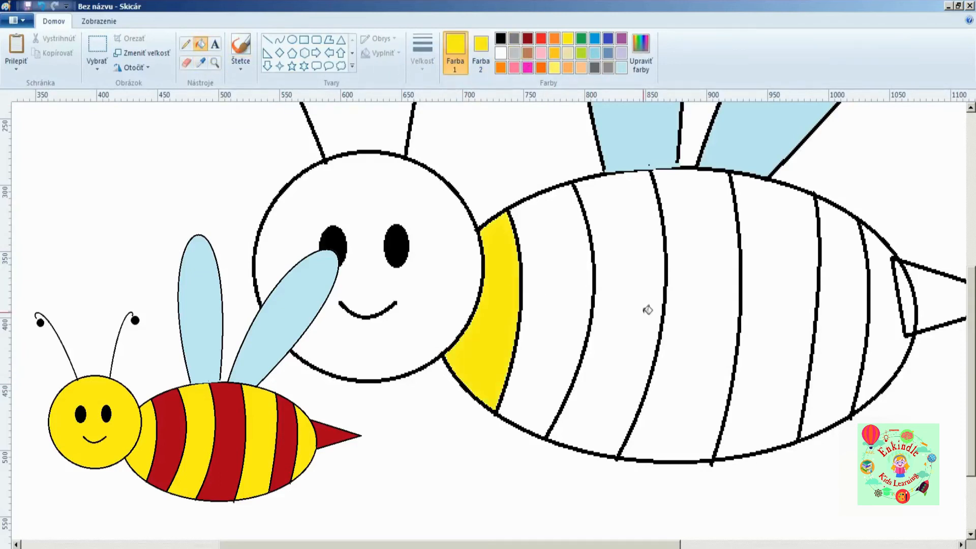
click(638, 301)
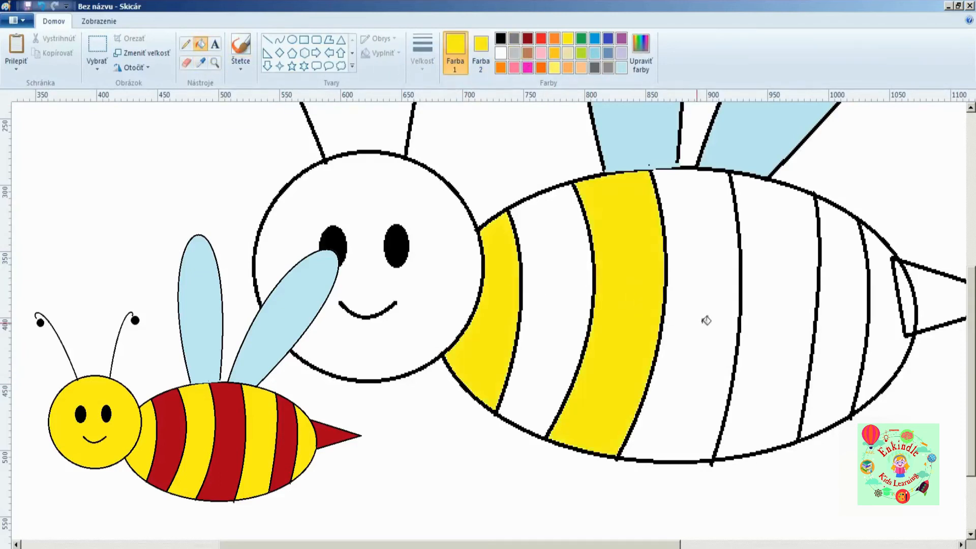
click(794, 313)
Erase the stinger edge inside the body in white and fill the rearmost body stripe with yellow.
click(186, 62)
click(481, 53)
click(501, 53)
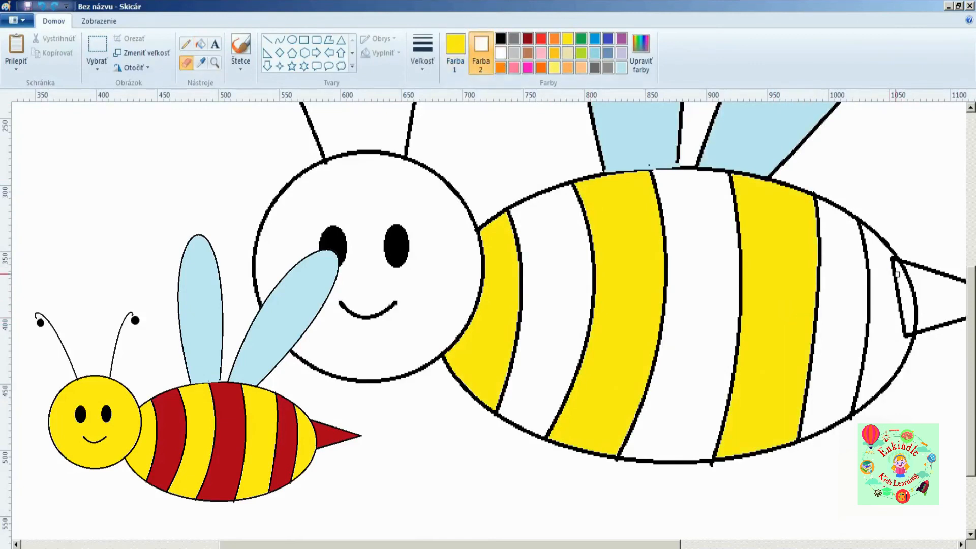
drag(892, 261, 912, 330)
click(200, 45)
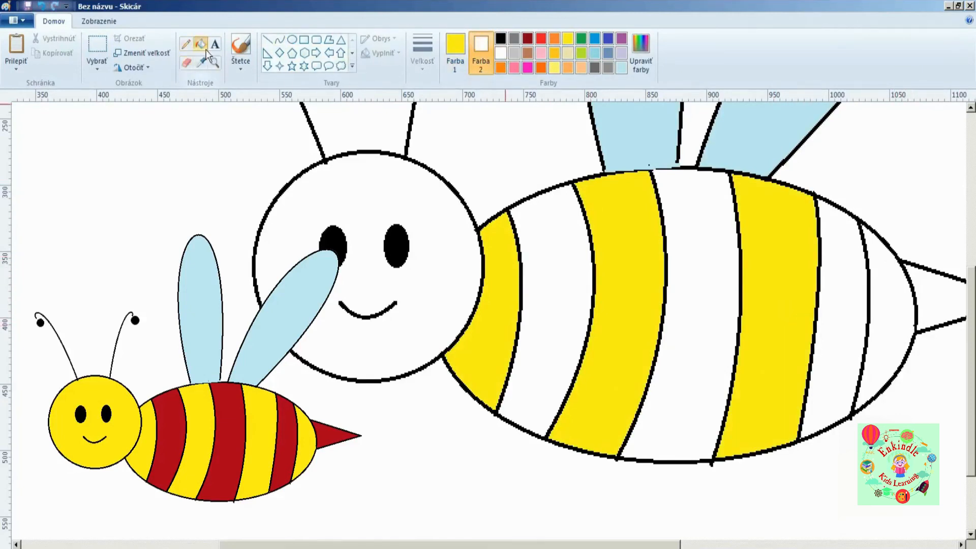
click(568, 38)
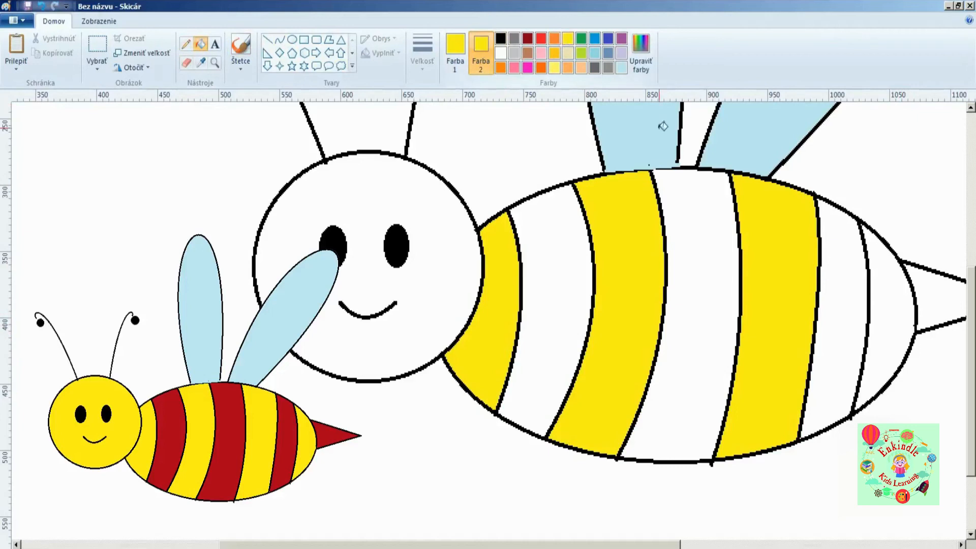
click(887, 296)
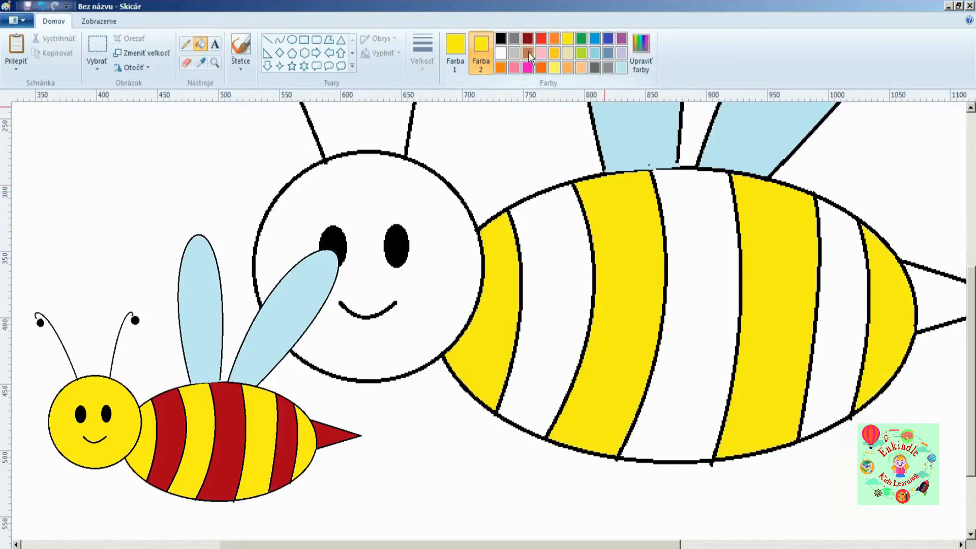
Create a custom dark red colour with red 168, green 0 and blue 26.
click(528, 39)
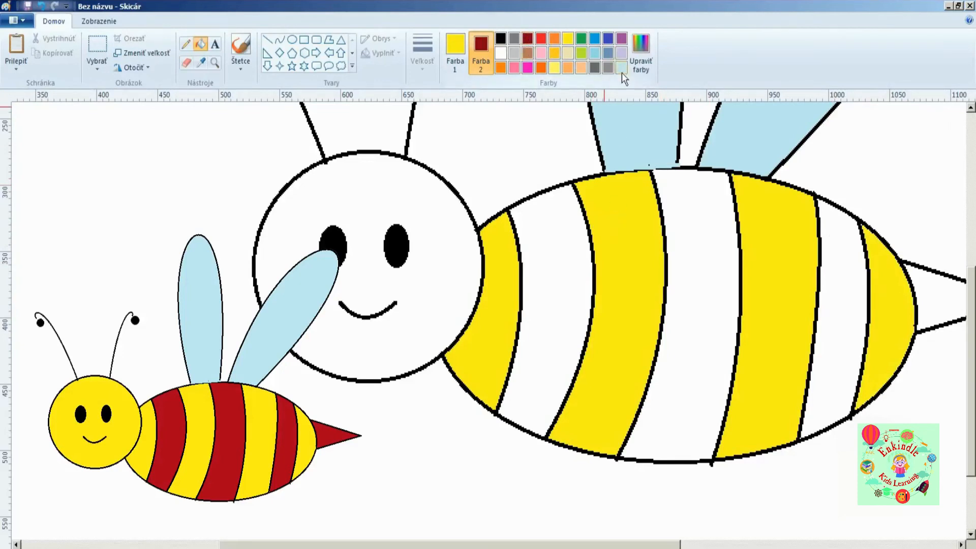
click(642, 47)
drag(614, 274, 615, 280)
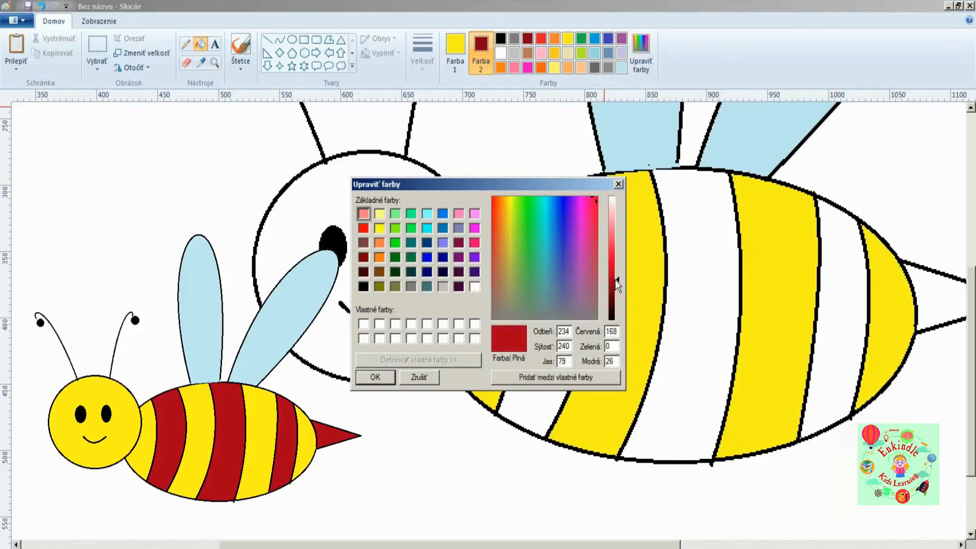
click(394, 379)
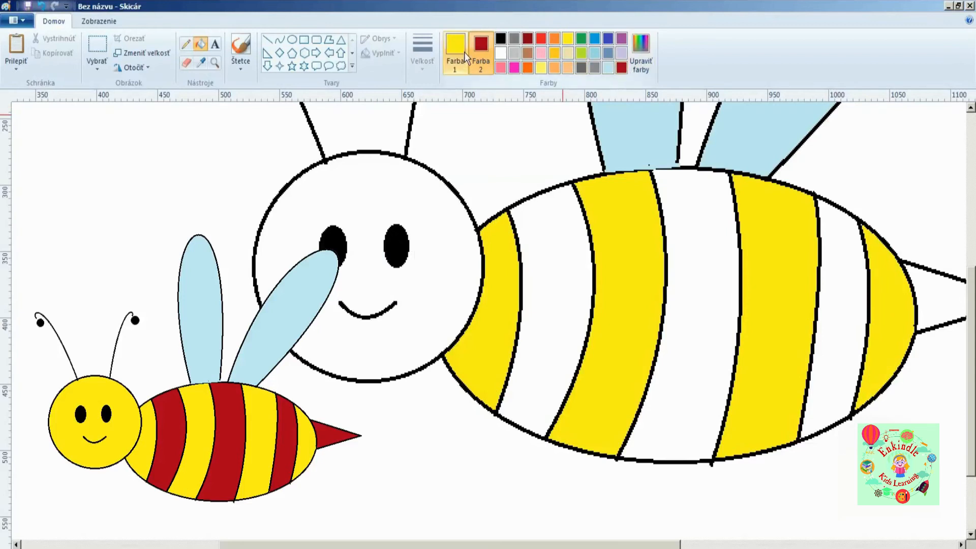
Fill the remaining body stripes and the stinger with the custom dark red, and the head with yellow.
click(623, 68)
click(572, 318)
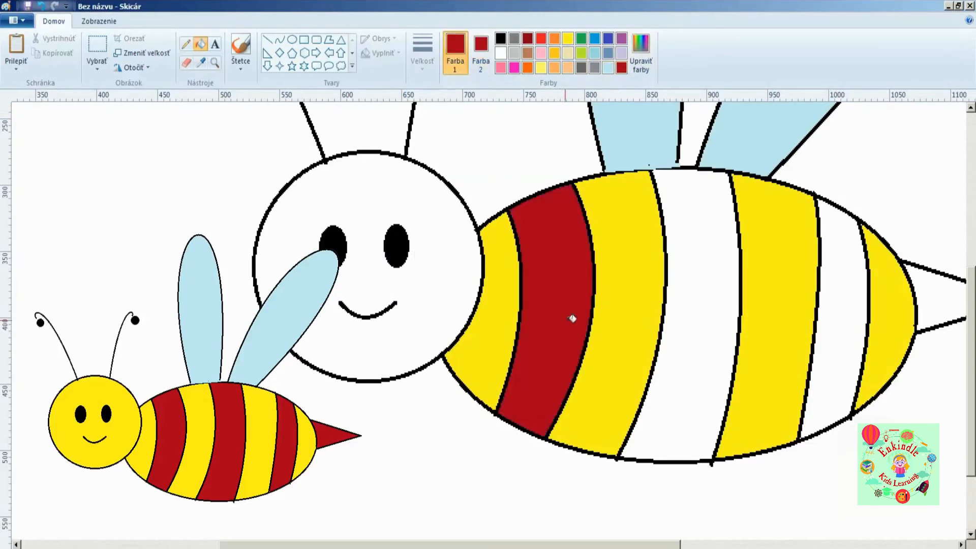
click(698, 323)
click(825, 345)
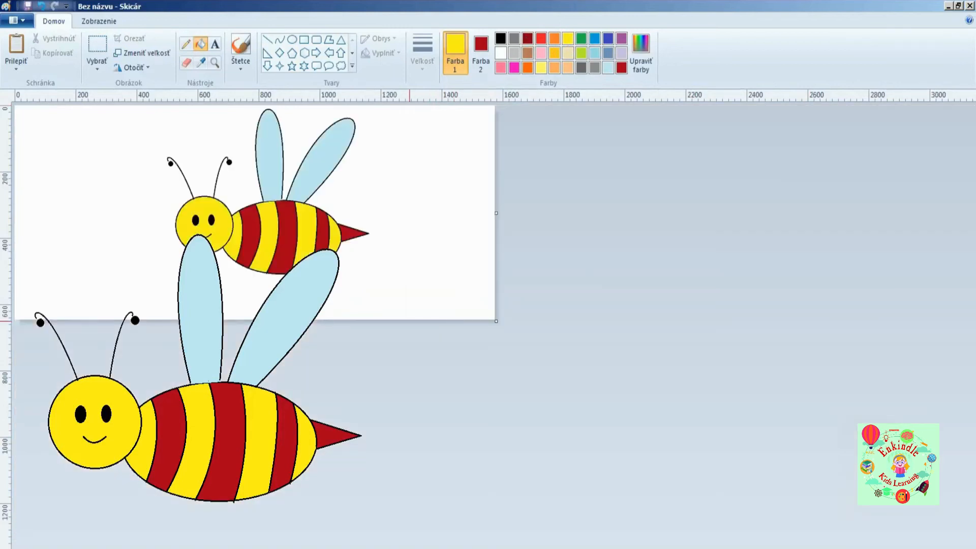
key(ctrl+Page_Up)
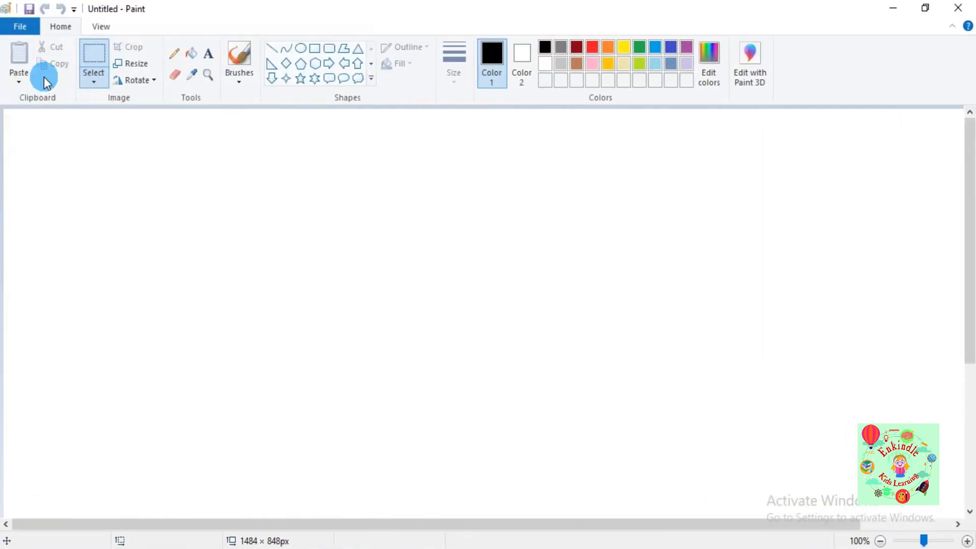
Open the picture file bee from the Pictures folder.
click(23, 25)
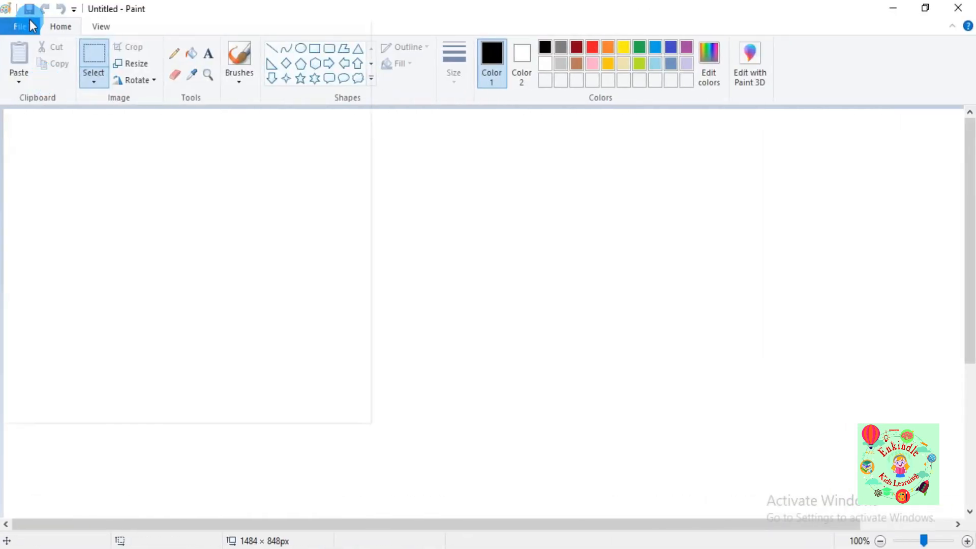
click(45, 81)
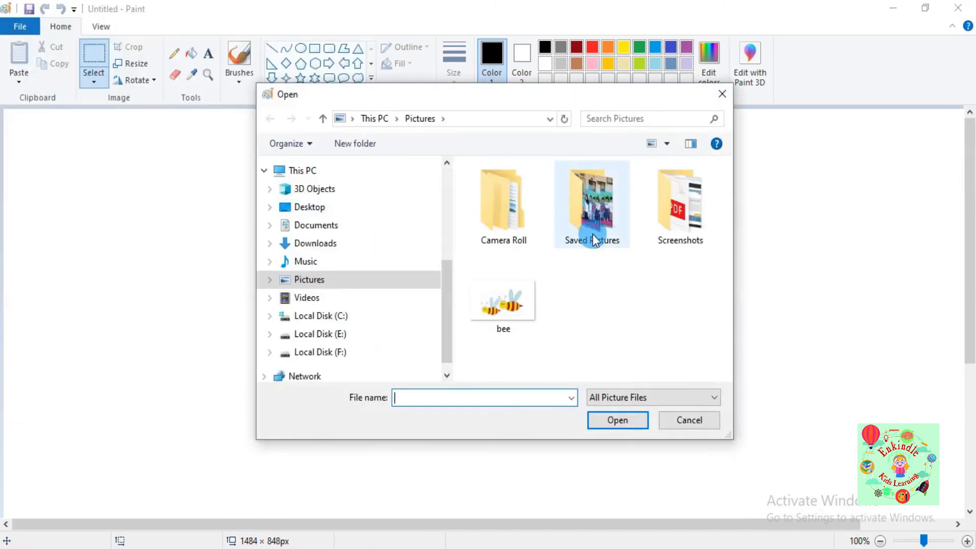
click(501, 396)
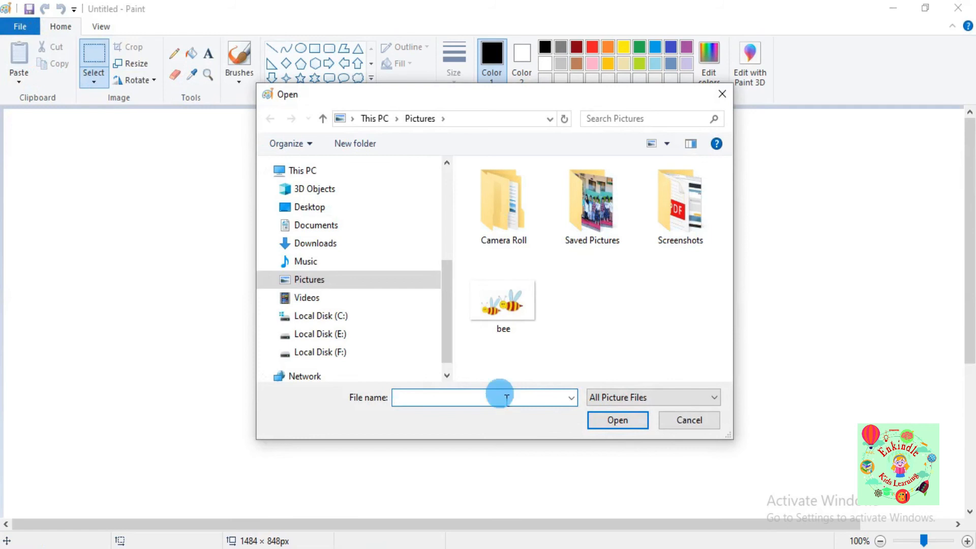
text(bee)
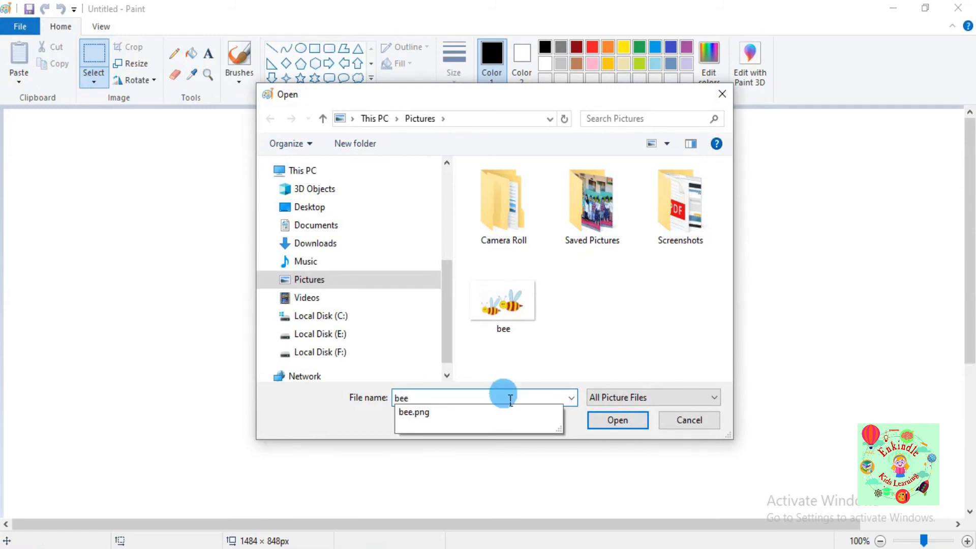
click(554, 364)
click(511, 325)
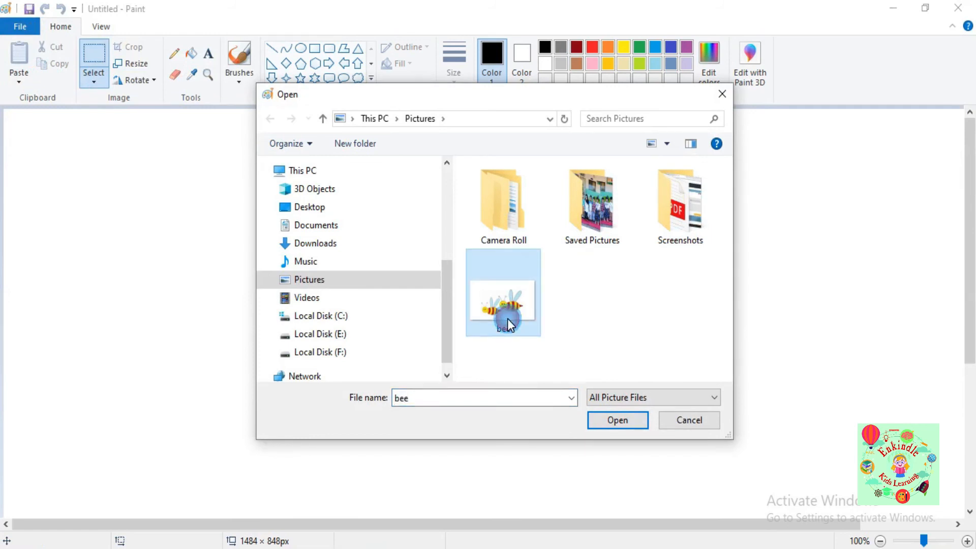
click(633, 423)
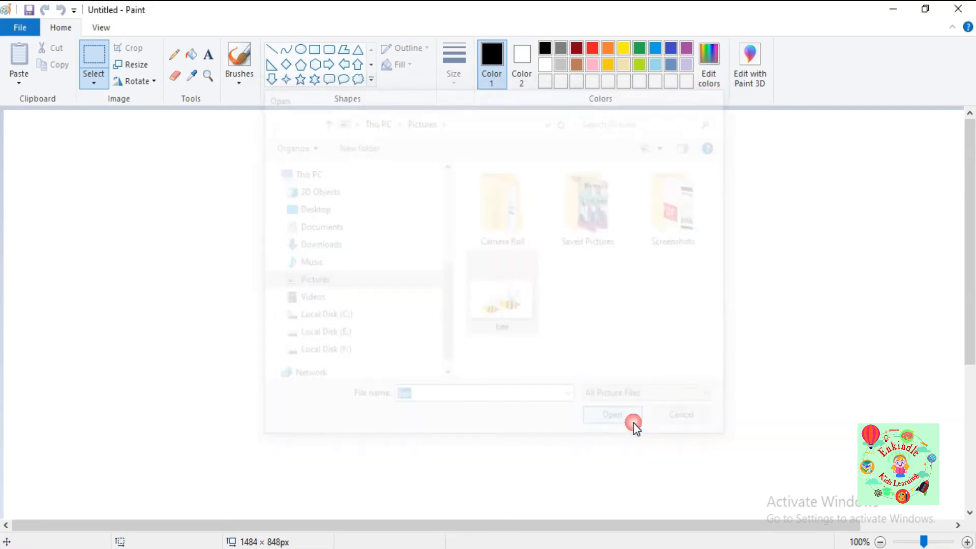
View both bees in the opened picture and close the Paint window.
scroll(646, 437, down, 4)
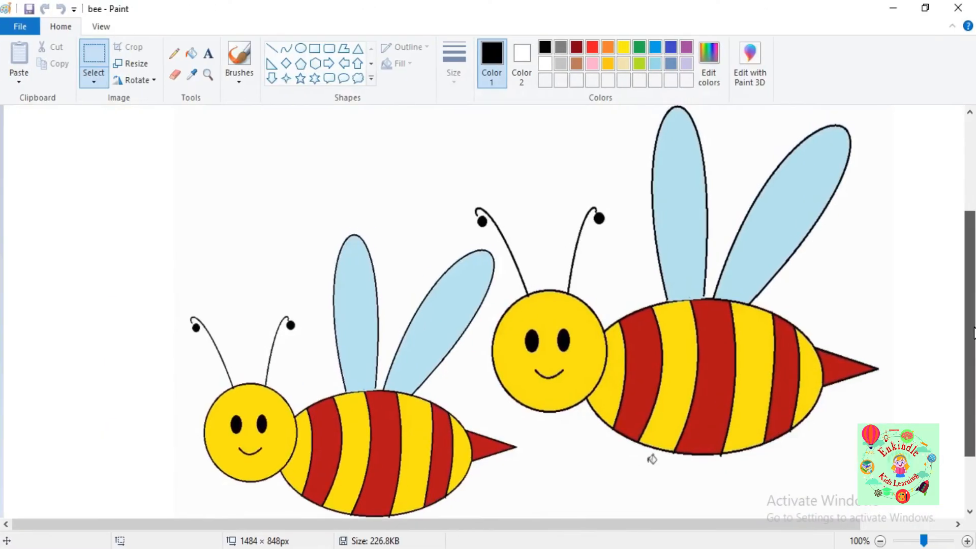
click(973, 332)
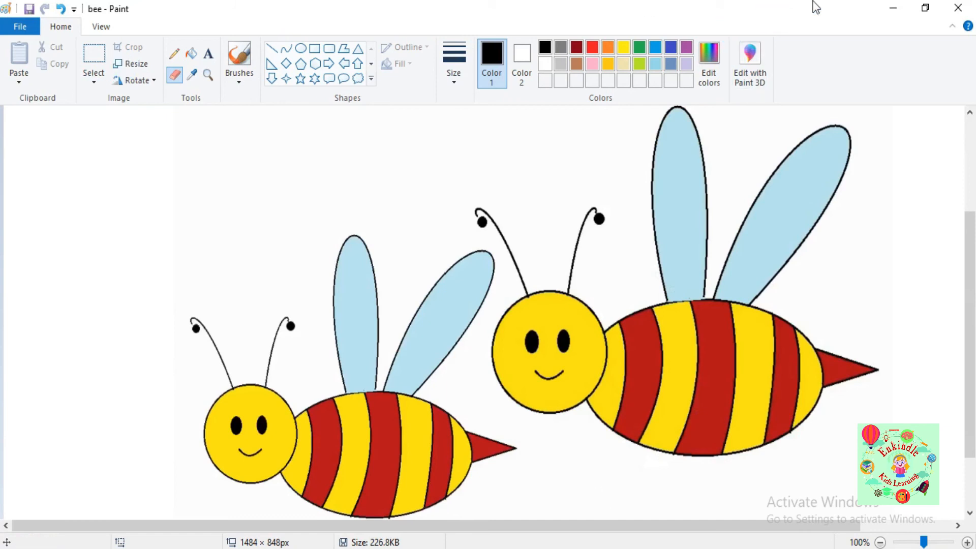
click(958, 8)
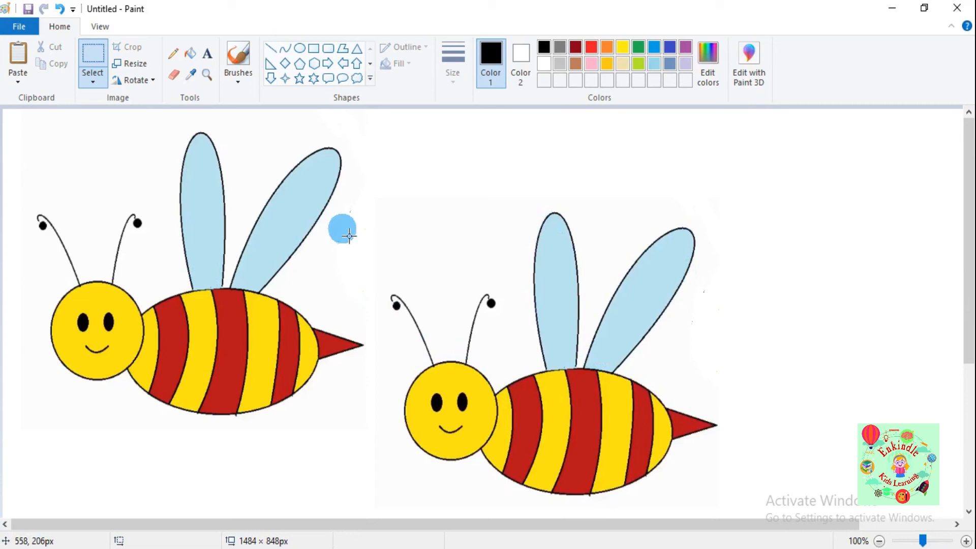
Select the upper bee with a rectangular selection of about 517 × 438 px and flip it horizontally.
drag(13, 122, 386, 452)
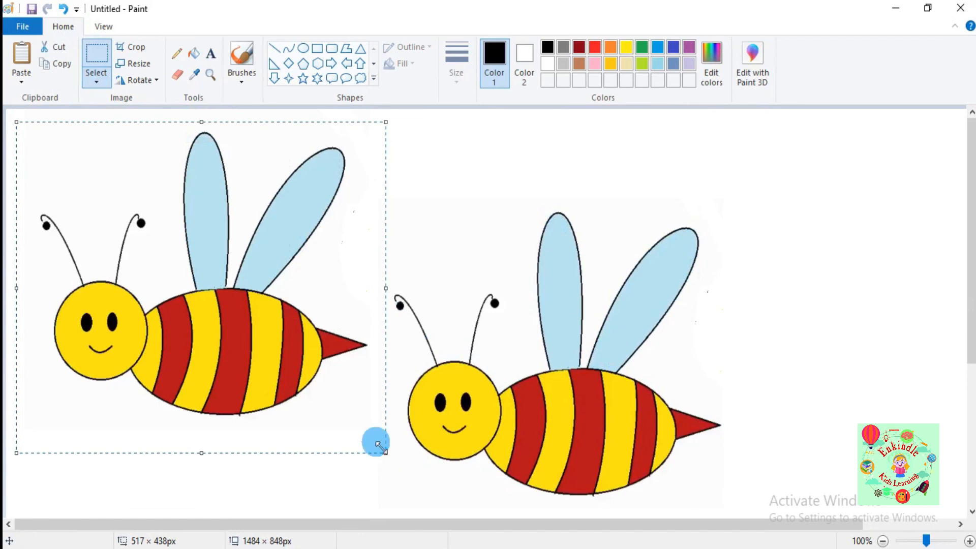
click(157, 81)
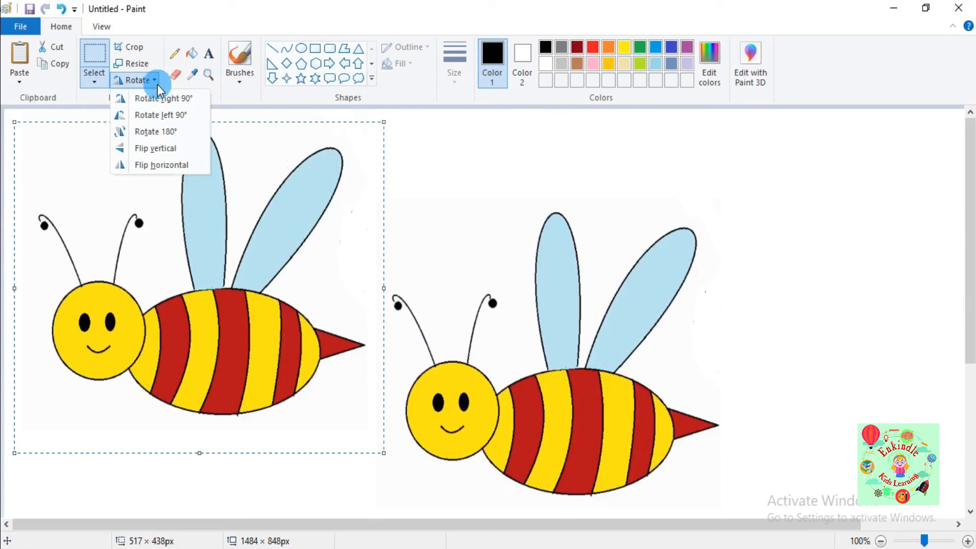
click(169, 165)
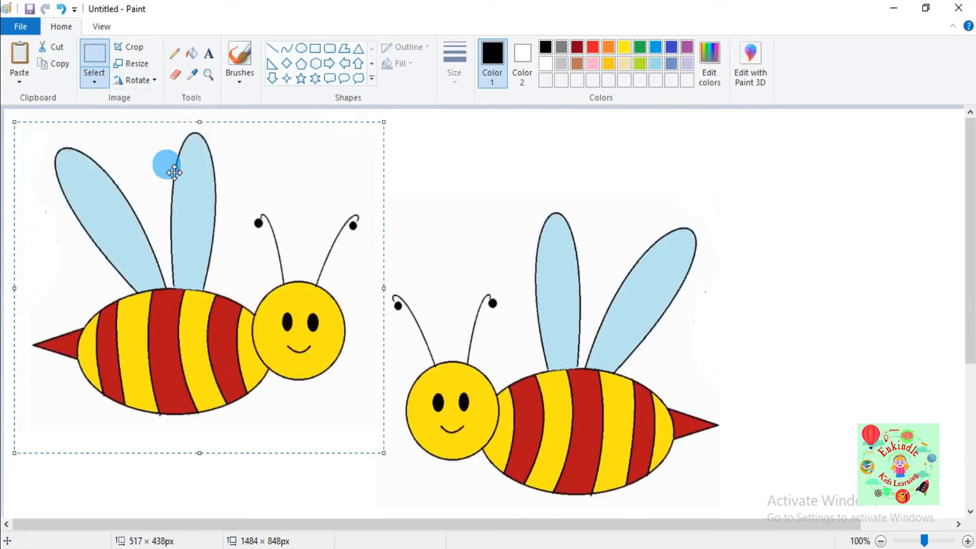
click(169, 165)
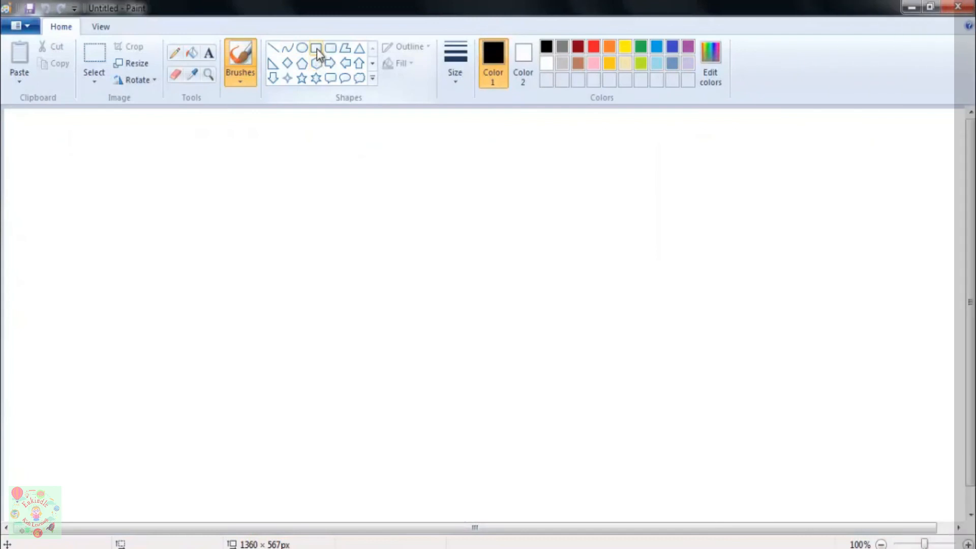
Draw a large black rectangle about 1159 px wide across the blank canvas and stretch its lower edge to a height of about 480 px.
click(317, 48)
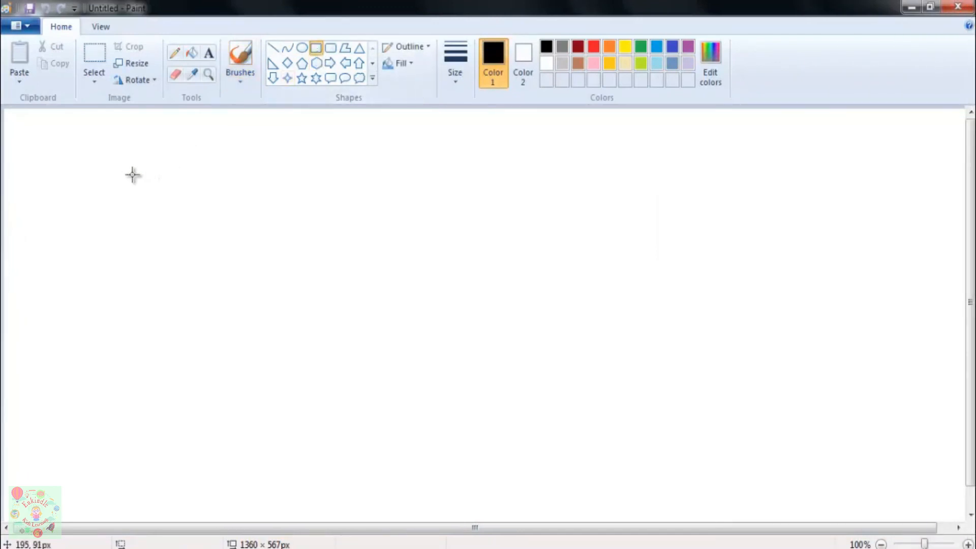
drag(70, 139, 899, 479)
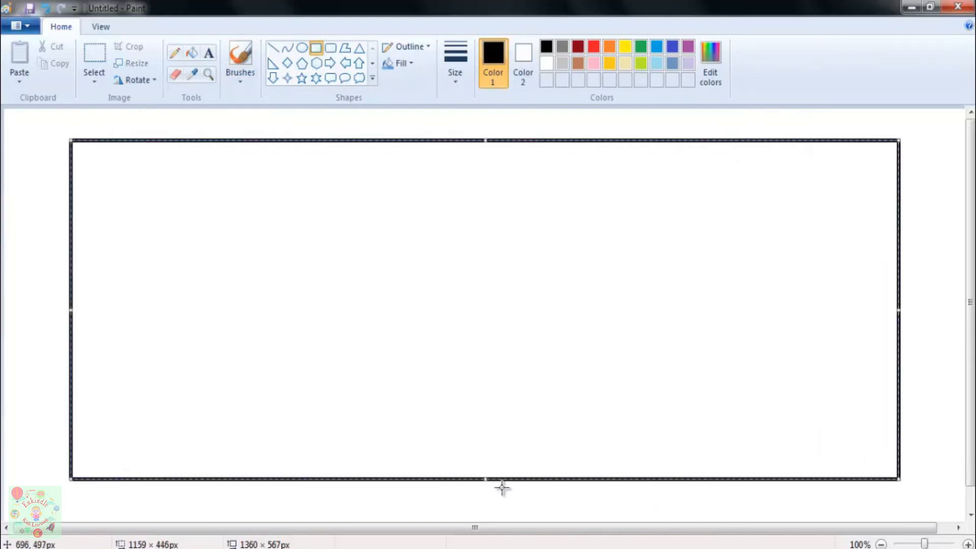
drag(484, 479, 485, 489)
drag(484, 497, 484, 505)
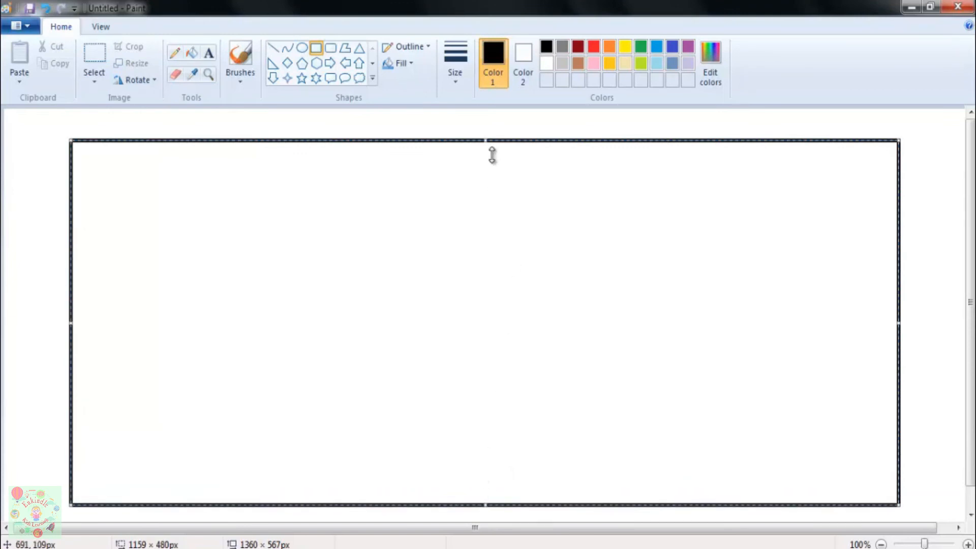
Stretch the rectangle's upper edge to a height of about 497 px and draw a horizontal black line across its middle.
drag(490, 142, 490, 127)
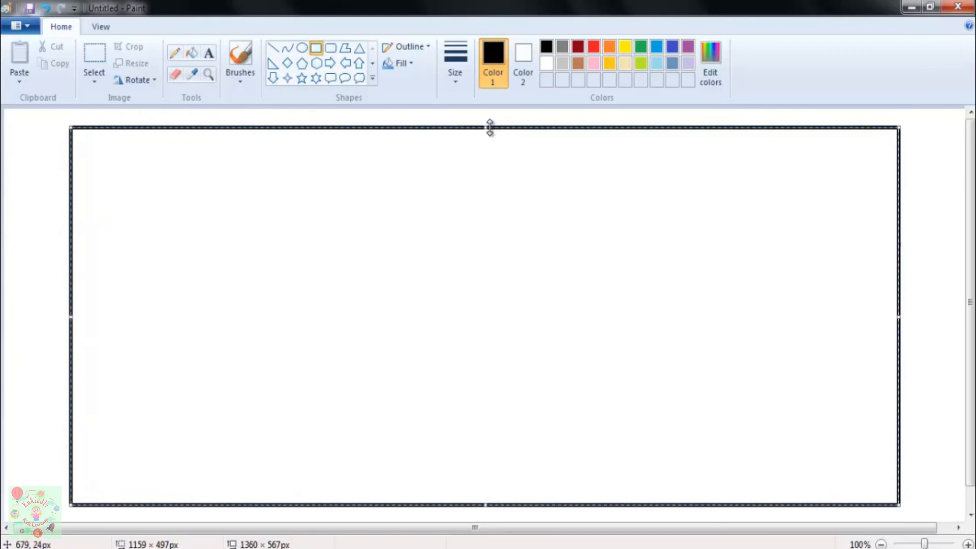
click(926, 271)
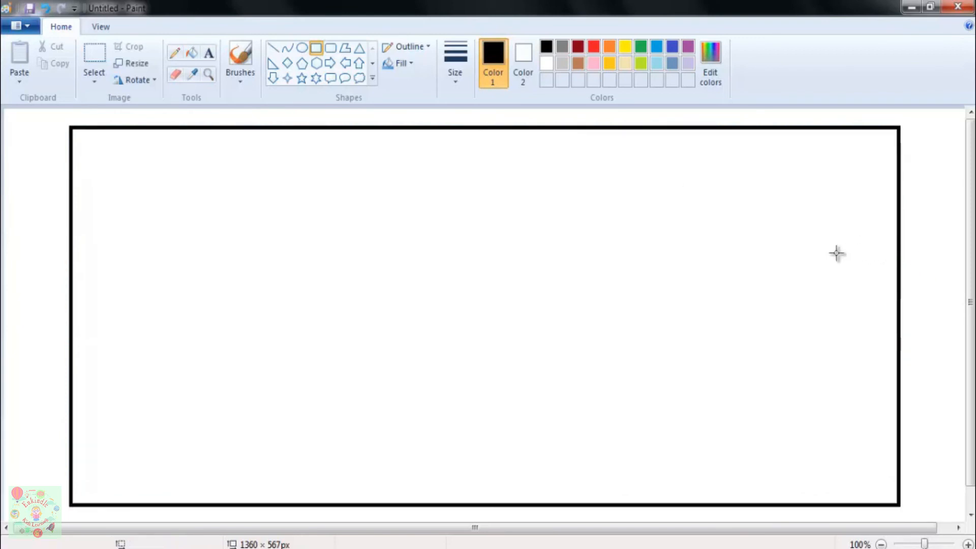
click(279, 47)
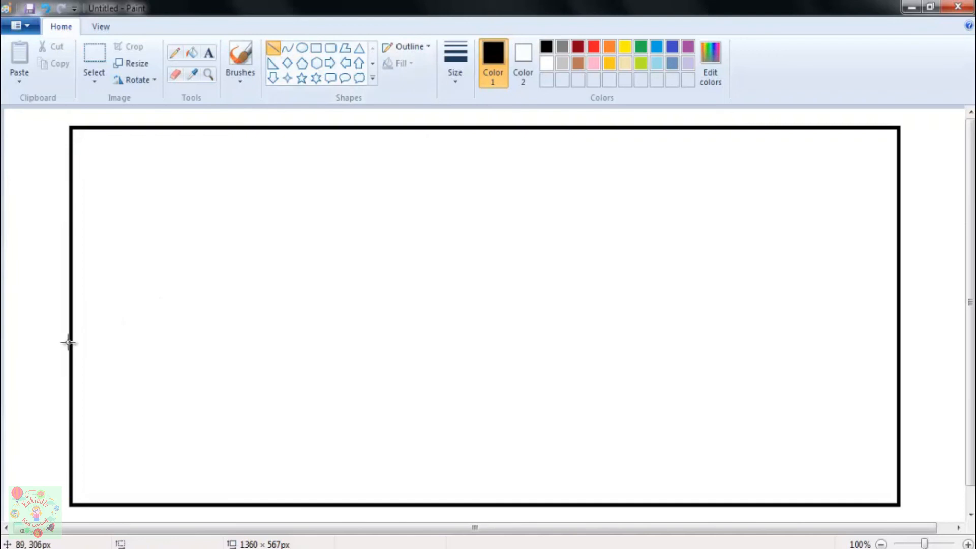
drag(68, 327, 901, 326)
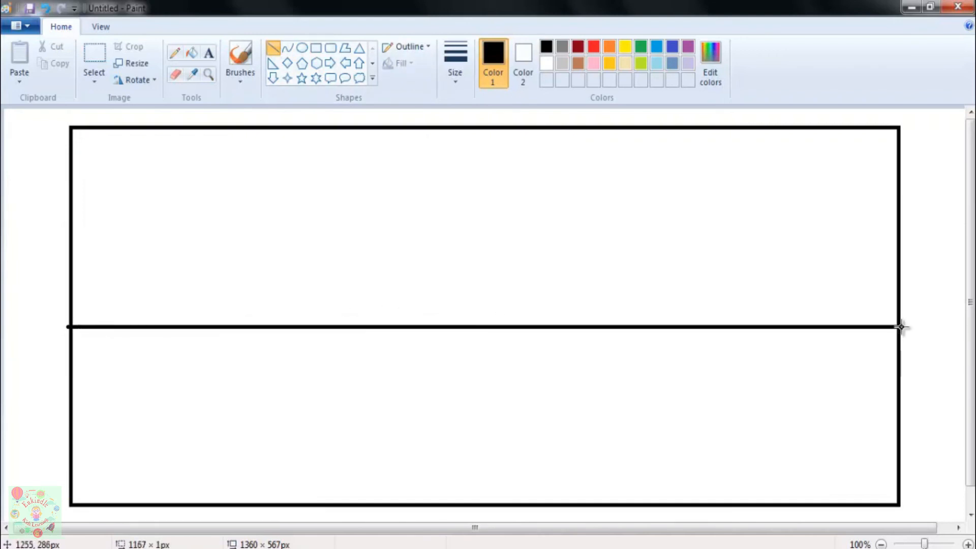
click(925, 282)
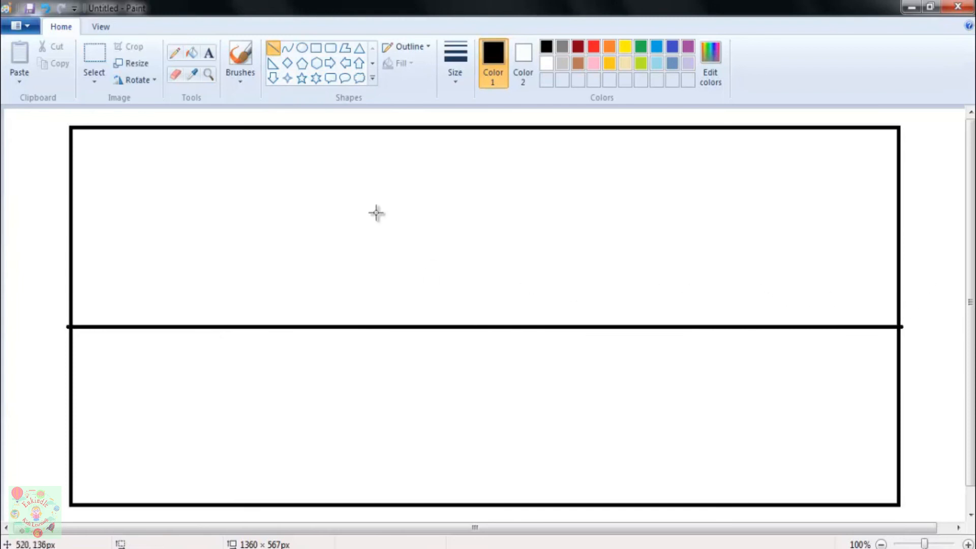
Mix a darker orange with red 230, green 91, blue 0 and fill both halves of the rectangle with it.
click(611, 50)
click(709, 73)
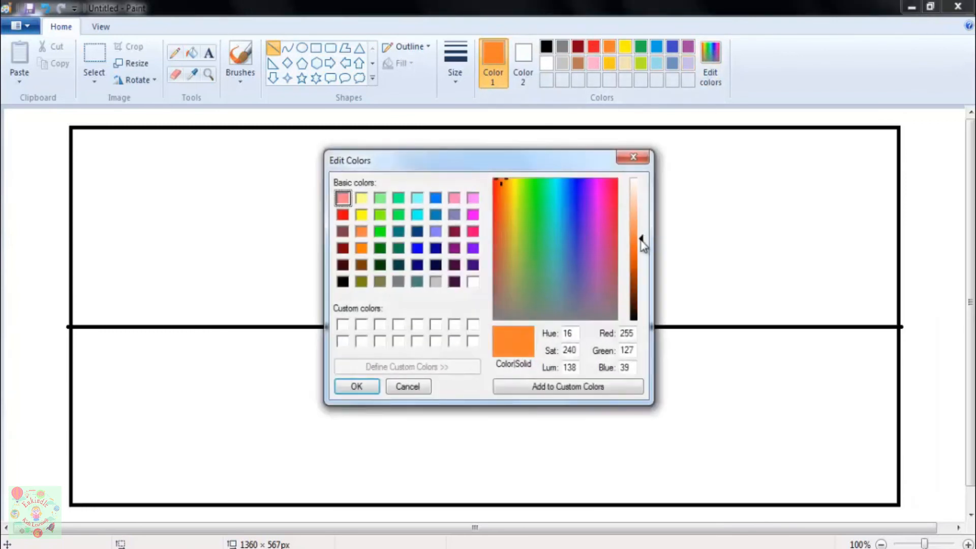
mouse_move(634, 249)
mouse_down()
mouse_move(632, 267)
mouse_move(641, 258)
mouse_up()
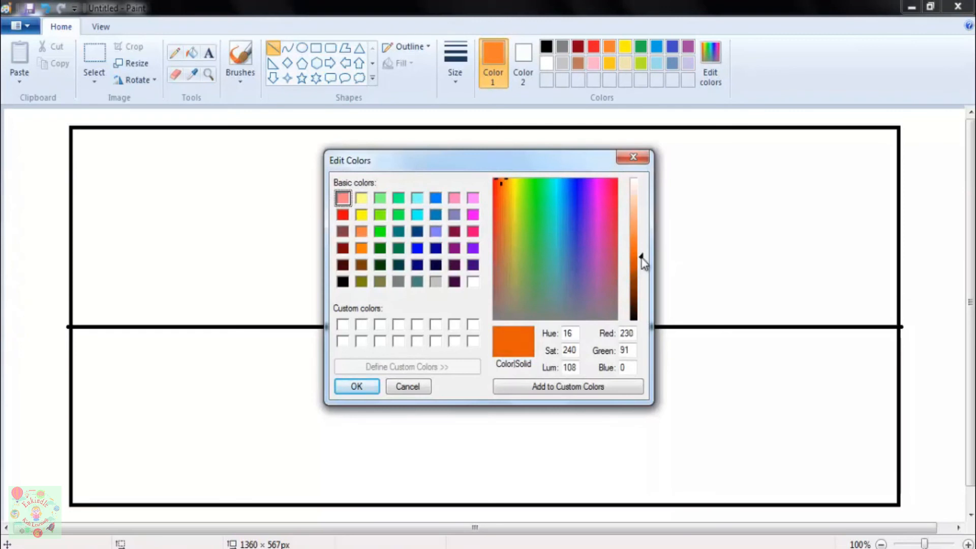
click(363, 387)
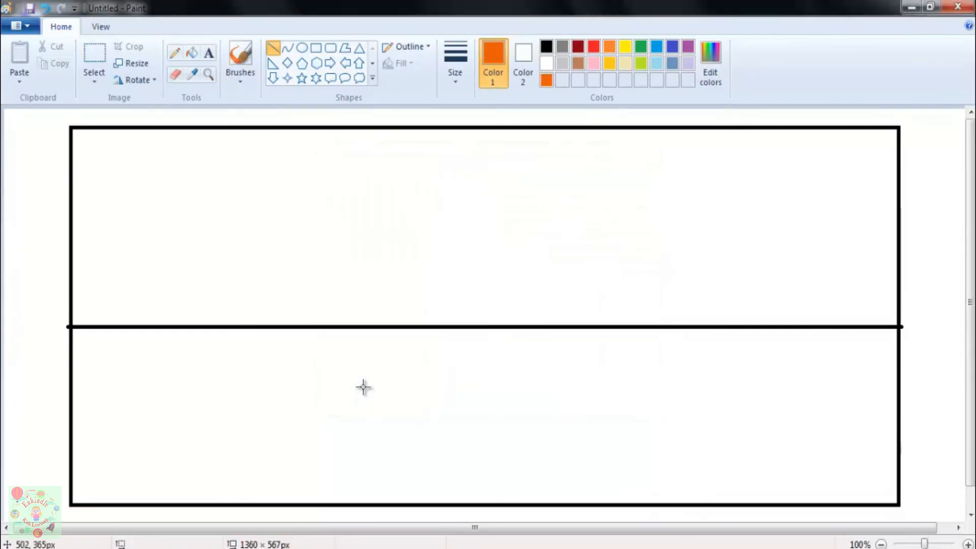
click(193, 53)
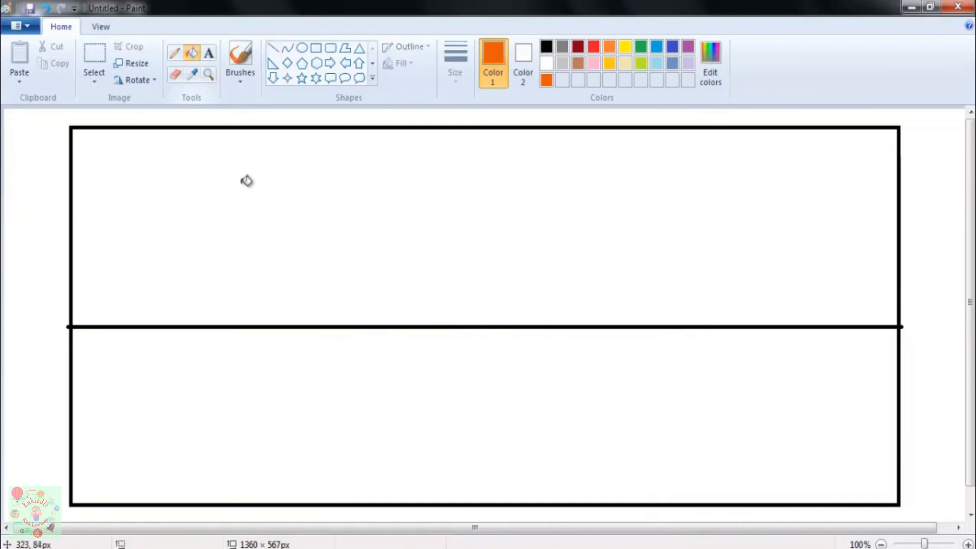
click(247, 181)
click(342, 412)
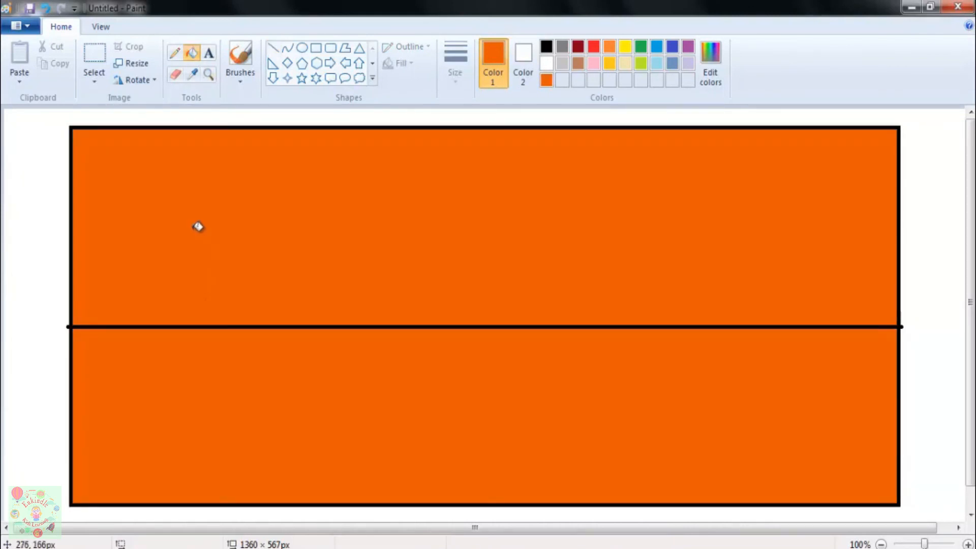
Draw a jagged mountain ridge above the horizon line with the thickest black pencil and fill the mountains black.
click(175, 52)
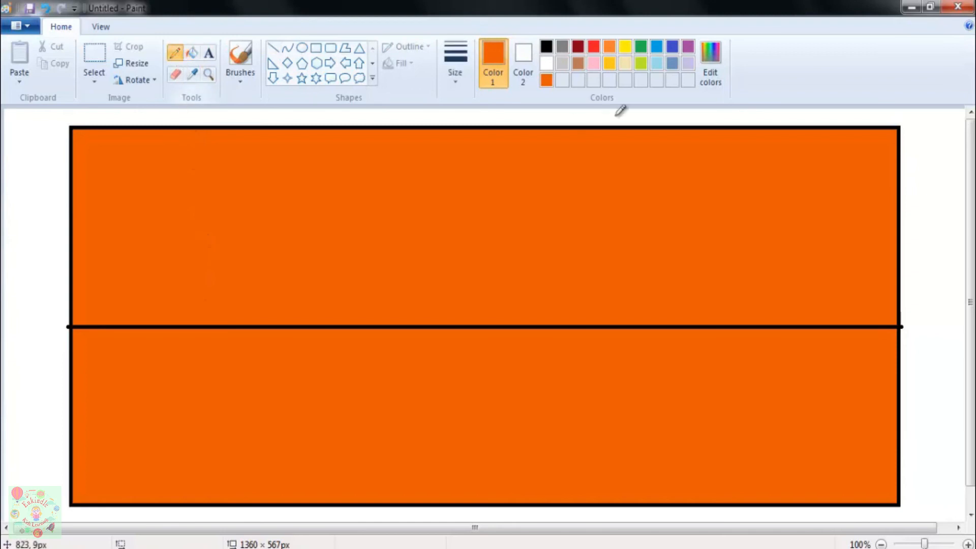
click(547, 47)
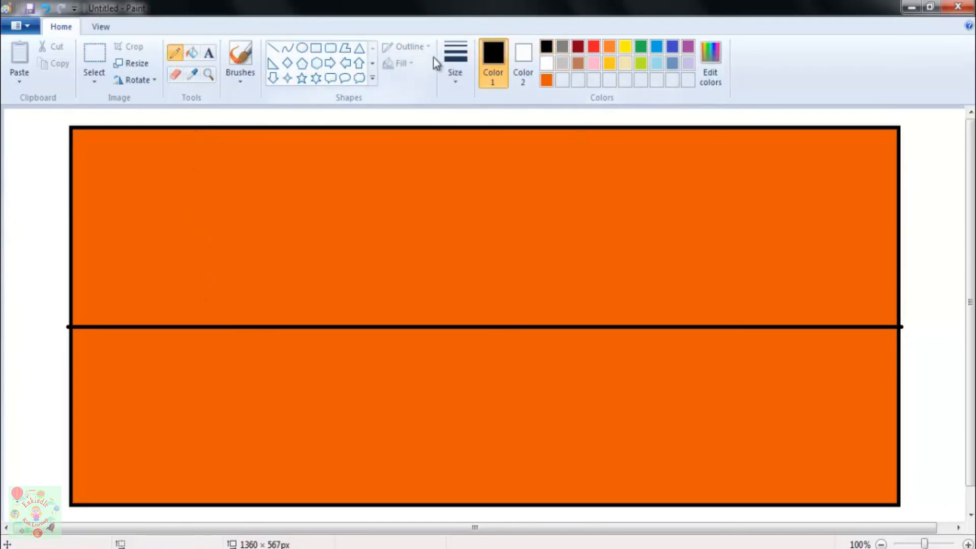
click(454, 64)
click(480, 194)
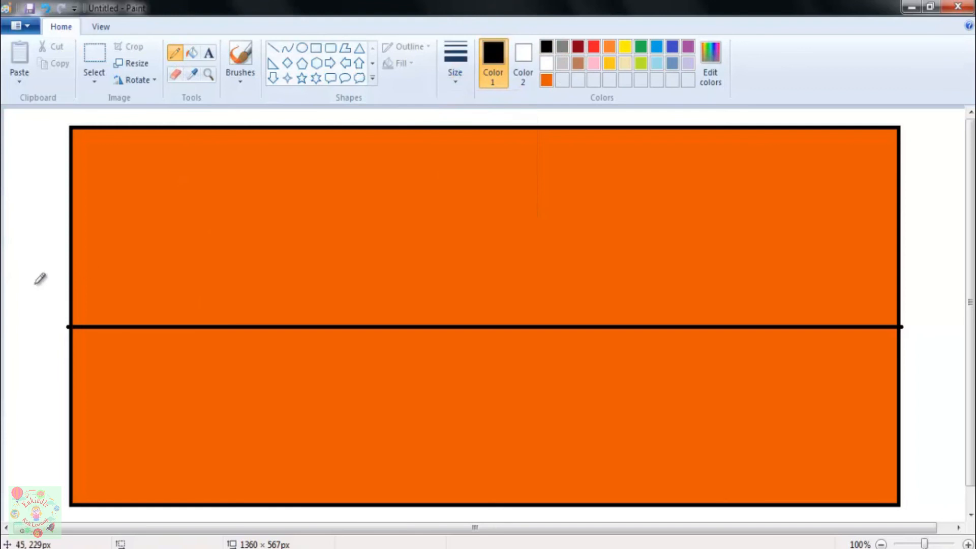
drag(73, 289, 125, 257)
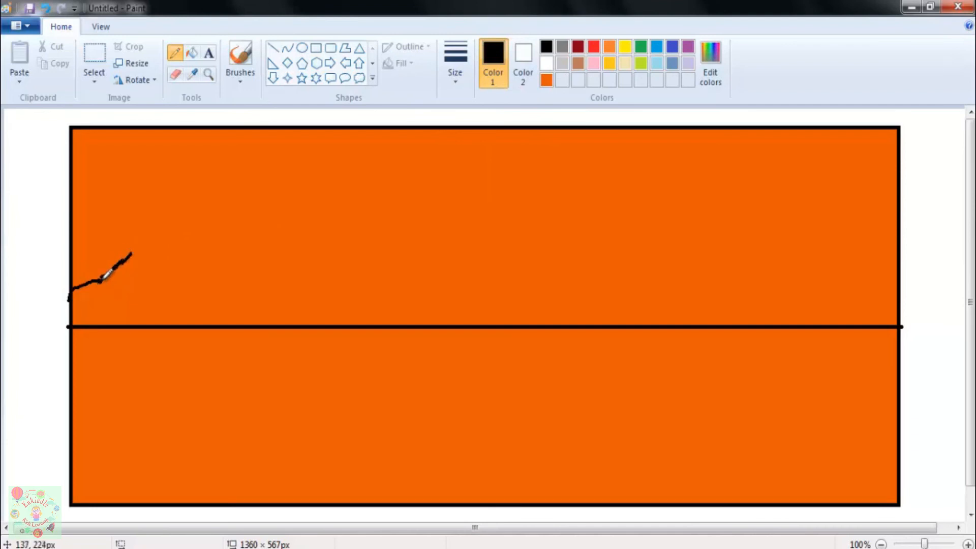
mouse_move(114, 266)
mouse_down()
mouse_move(135, 247)
mouse_move(187, 287)
mouse_move(259, 294)
mouse_move(326, 240)
mouse_move(367, 272)
mouse_move(518, 291)
mouse_move(603, 222)
mouse_move(650, 263)
mouse_move(680, 243)
mouse_move(728, 284)
mouse_move(849, 243)
mouse_move(870, 222)
mouse_move(898, 223)
mouse_up()
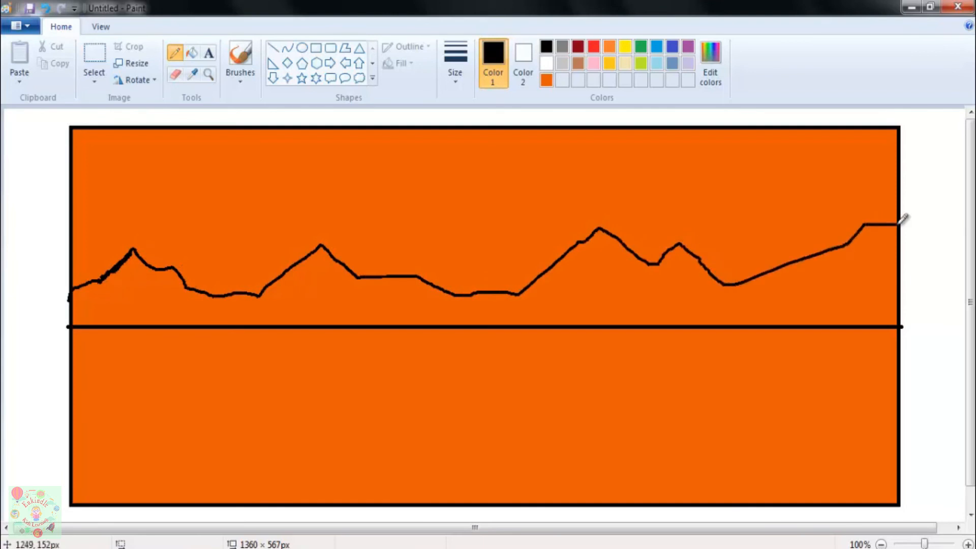
click(192, 54)
click(361, 285)
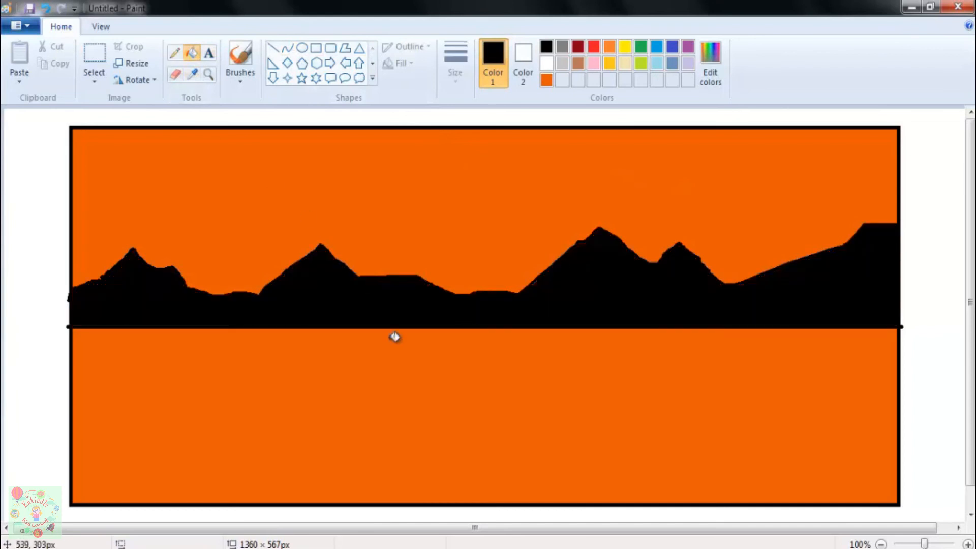
Draw a yellow circle as the sun in the sky between the two middle mountain peaks and fill it yellow.
click(301, 48)
click(626, 45)
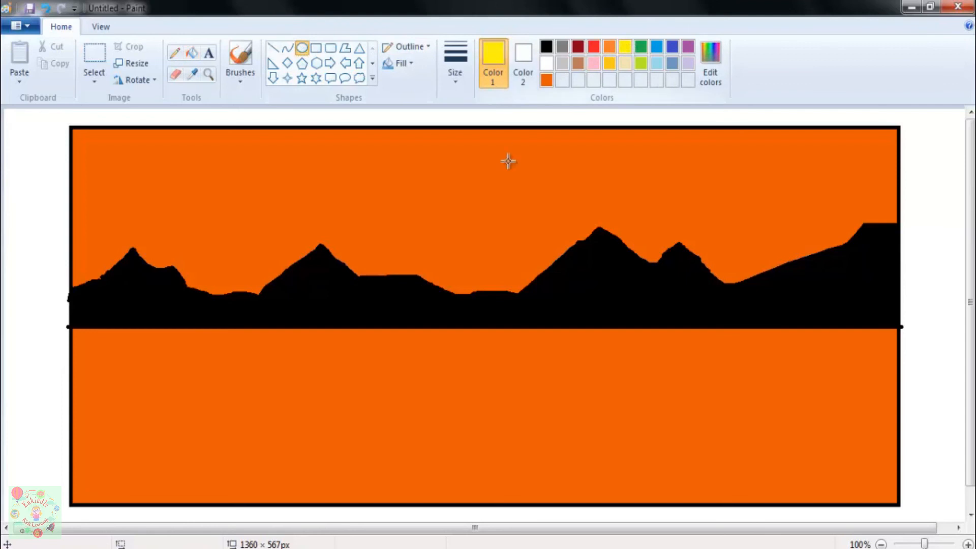
drag(434, 203, 507, 275)
click(648, 164)
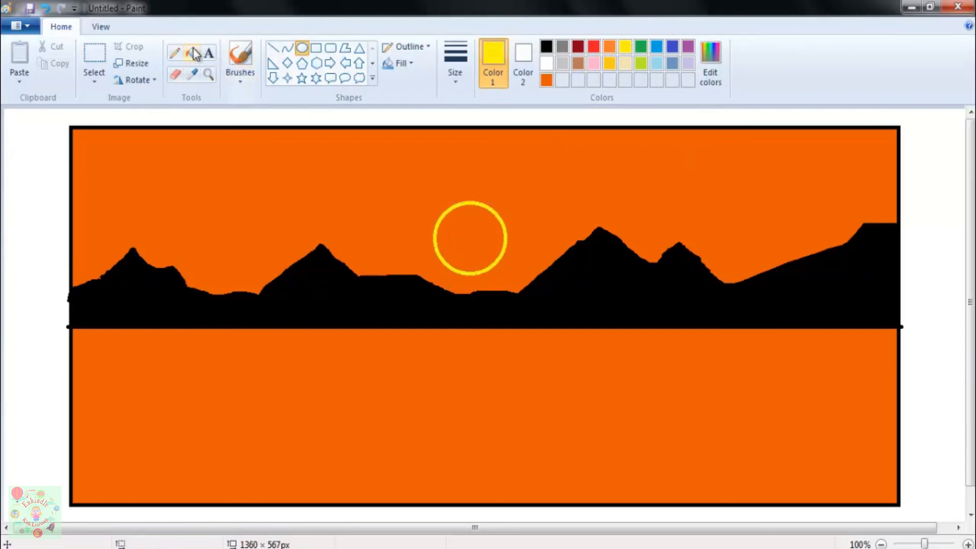
click(192, 53)
click(462, 237)
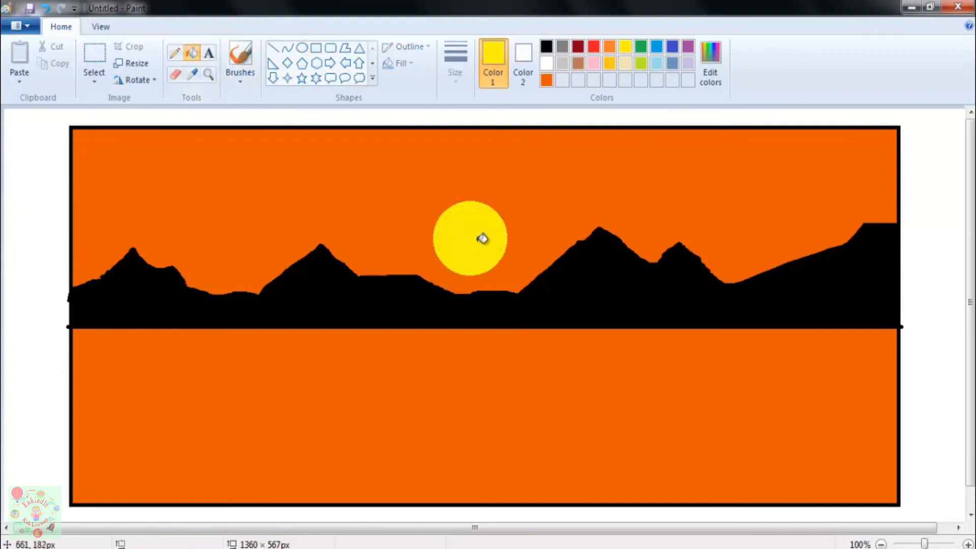
Sketch the sun's reflection on the water just below the horizon with thin yellow pencil strokes, narrowing downwards.
click(175, 52)
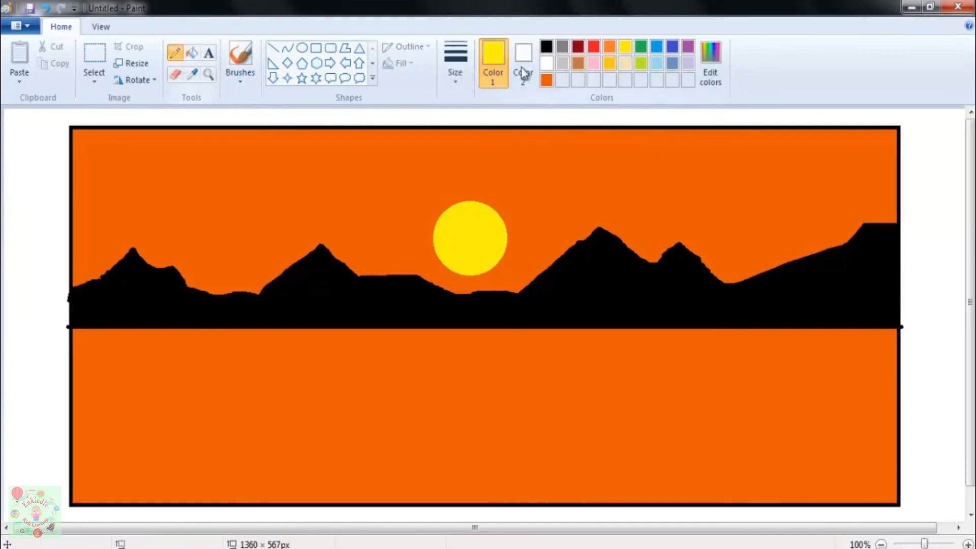
click(454, 71)
click(465, 140)
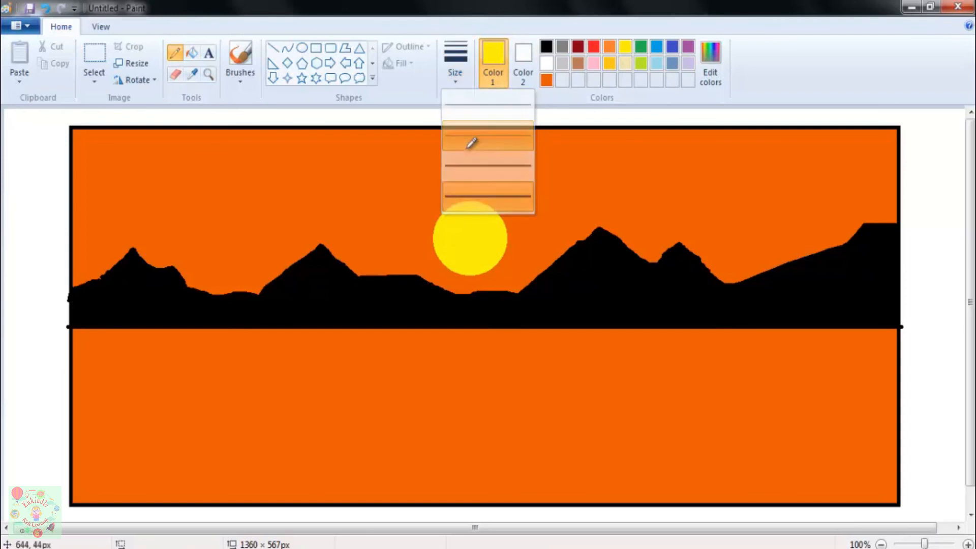
mouse_move(410, 334)
mouse_down()
mouse_move(544, 337)
mouse_move(441, 340)
mouse_move(503, 342)
mouse_move(458, 345)
mouse_move(506, 349)
mouse_move(465, 359)
mouse_move(486, 365)
mouse_up()
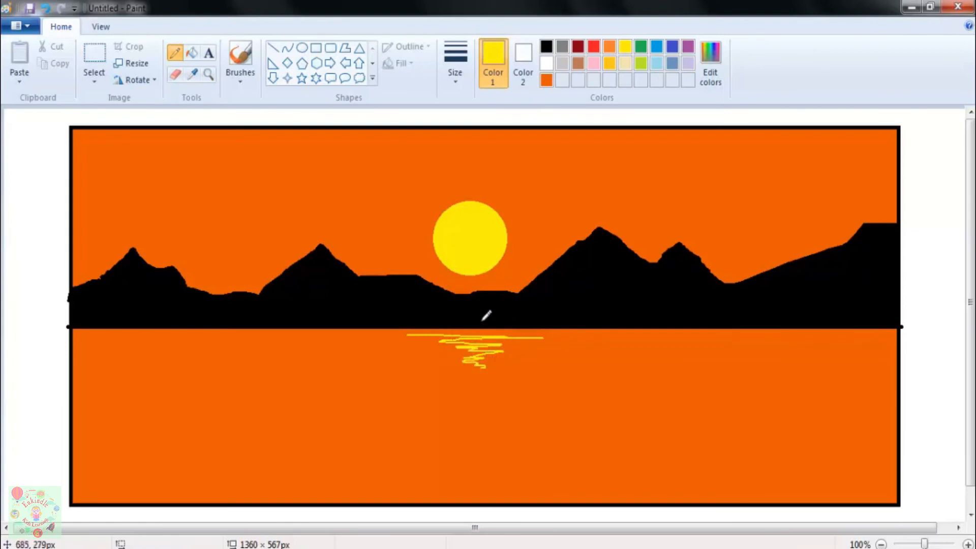
mouse_move(439, 330)
mouse_down()
mouse_move(514, 329)
mouse_move(440, 341)
mouse_move(502, 342)
mouse_move(456, 354)
mouse_move(491, 351)
mouse_move(469, 351)
mouse_move(467, 367)
mouse_move(482, 365)
mouse_move(470, 381)
mouse_up()
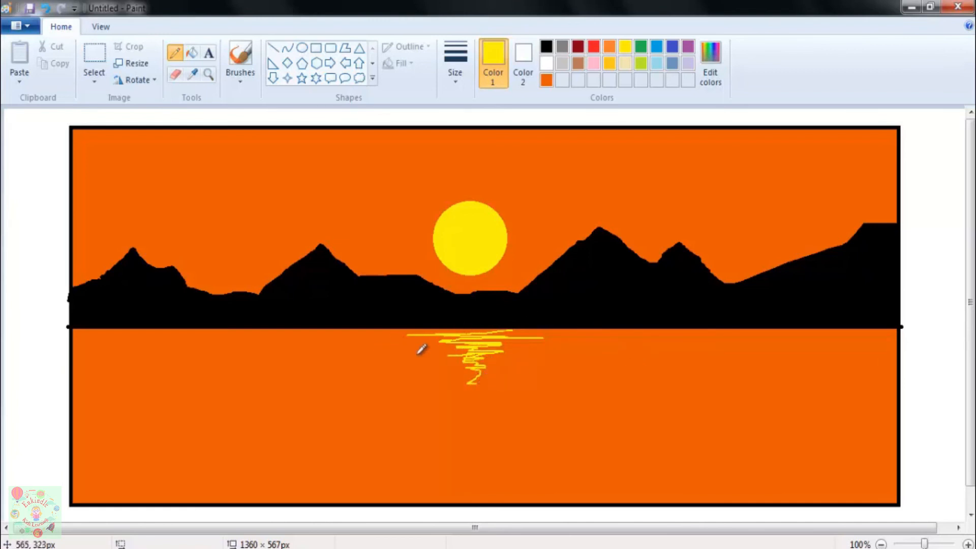
drag(389, 339, 435, 351)
drag(509, 350, 549, 346)
mouse_move(456, 362)
mouse_down()
mouse_move(524, 356)
mouse_move(511, 358)
mouse_up()
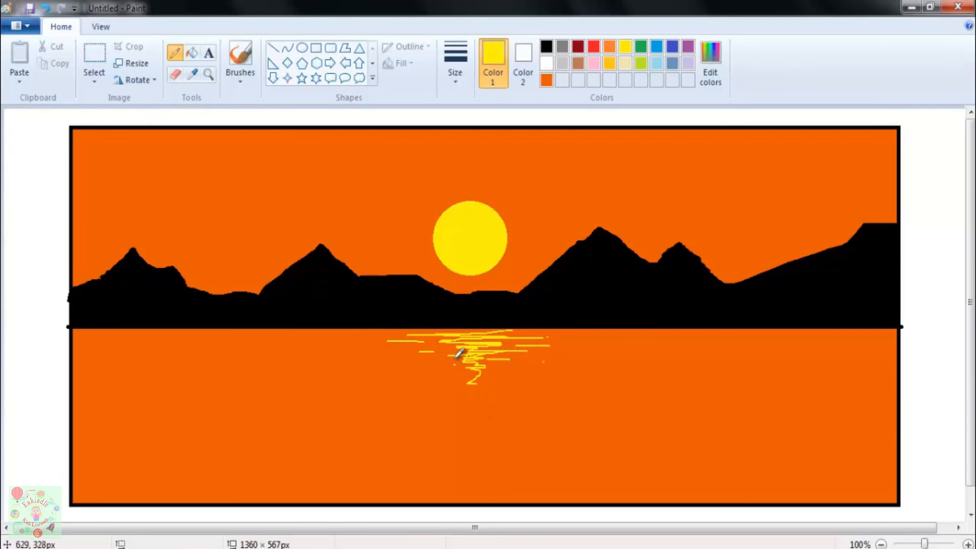
mouse_move(456, 363)
mouse_down()
mouse_move(462, 368)
mouse_move(474, 385)
mouse_up()
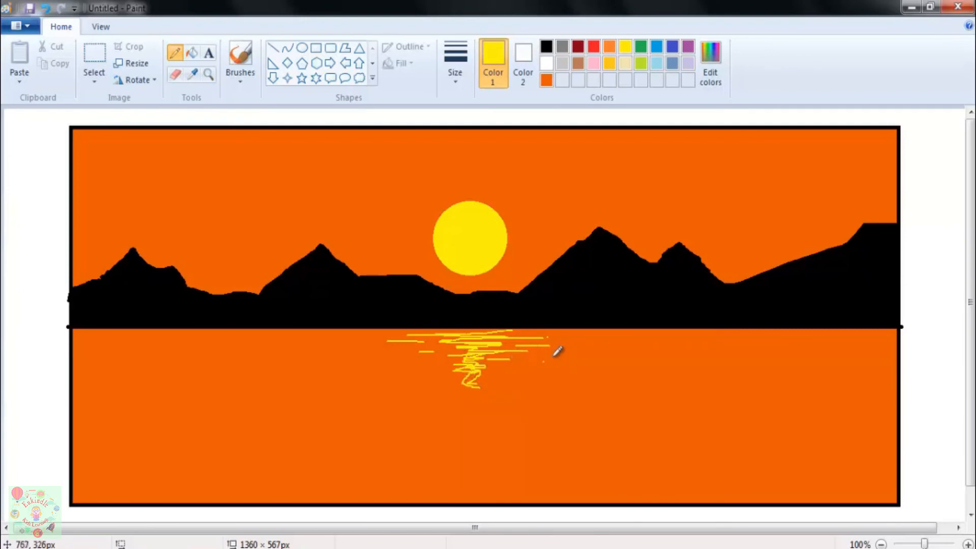
key(ctrl+z)
mouse_move(460, 375)
mouse_down()
mouse_move(469, 362)
mouse_move(486, 367)
mouse_move(465, 373)
mouse_move(476, 370)
mouse_up()
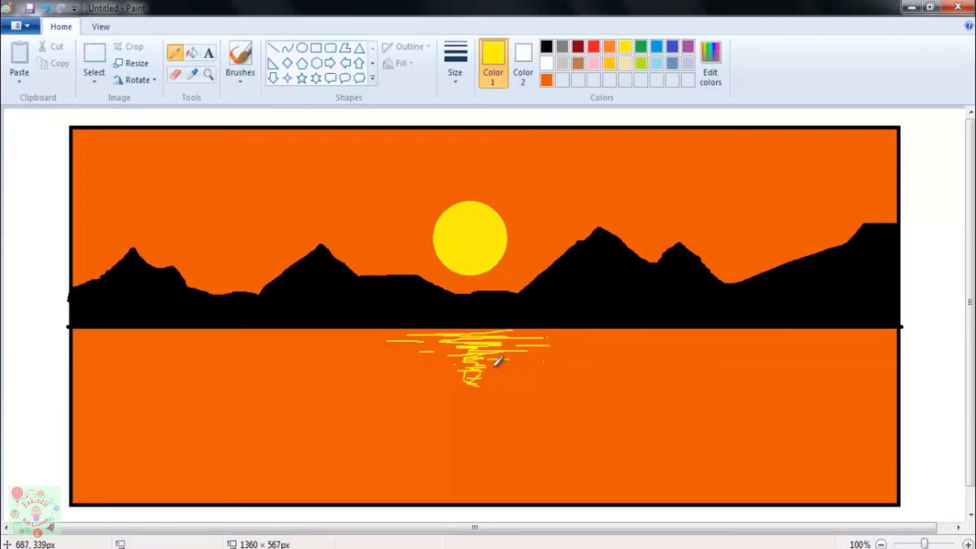
Outline an uneven rock along the lower-left edge of the water with a thicker black pencil and fill it black.
click(546, 46)
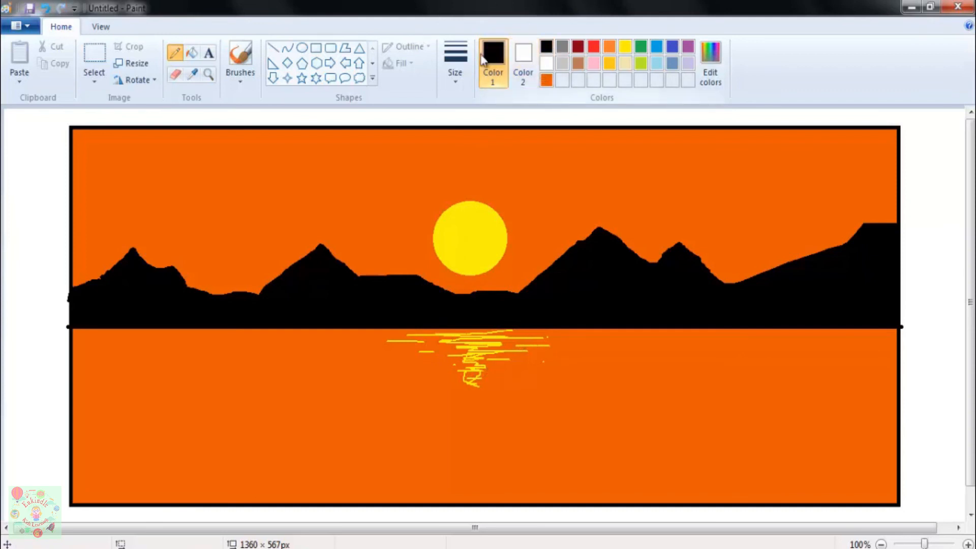
click(448, 66)
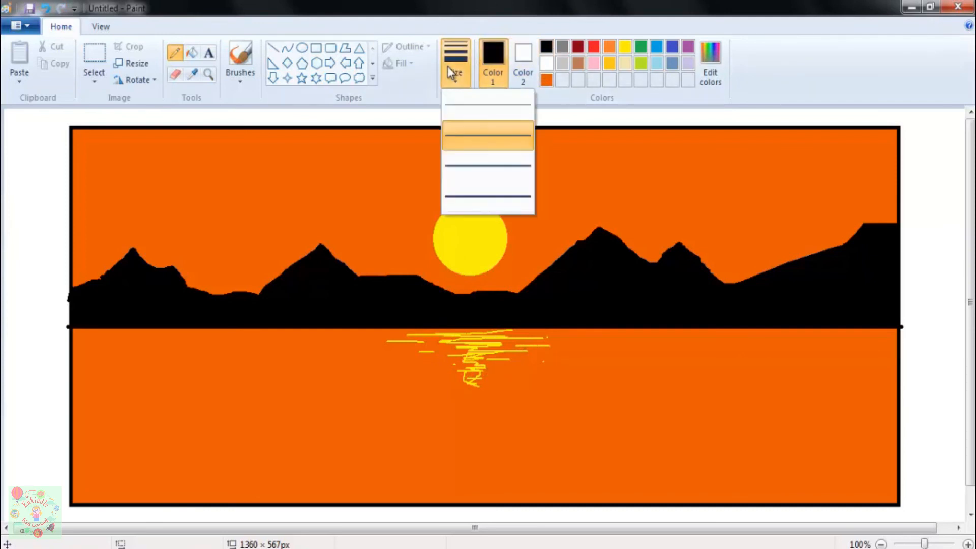
click(461, 166)
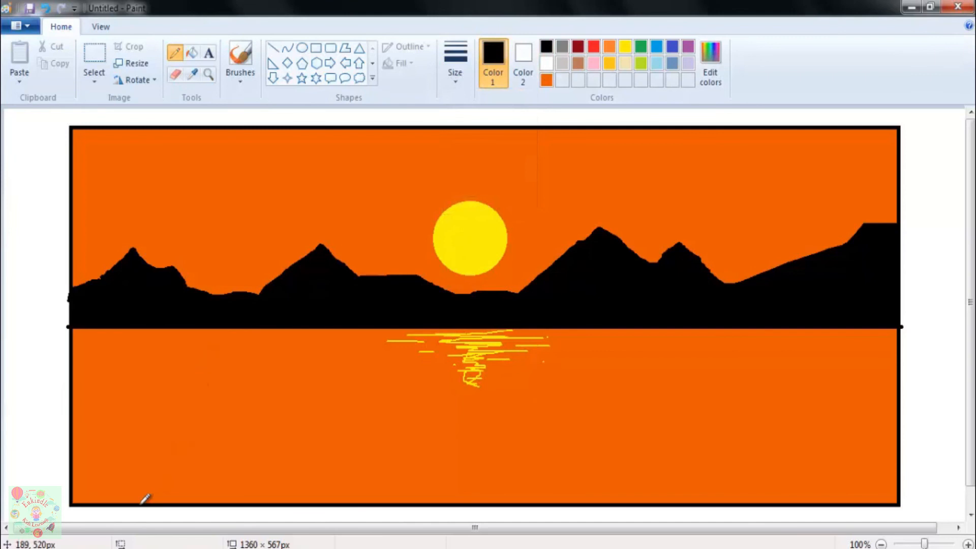
mouse_move(151, 489)
mouse_down()
mouse_move(167, 464)
mouse_move(200, 475)
mouse_move(247, 440)
mouse_move(268, 455)
mouse_move(364, 462)
mouse_move(400, 509)
mouse_up()
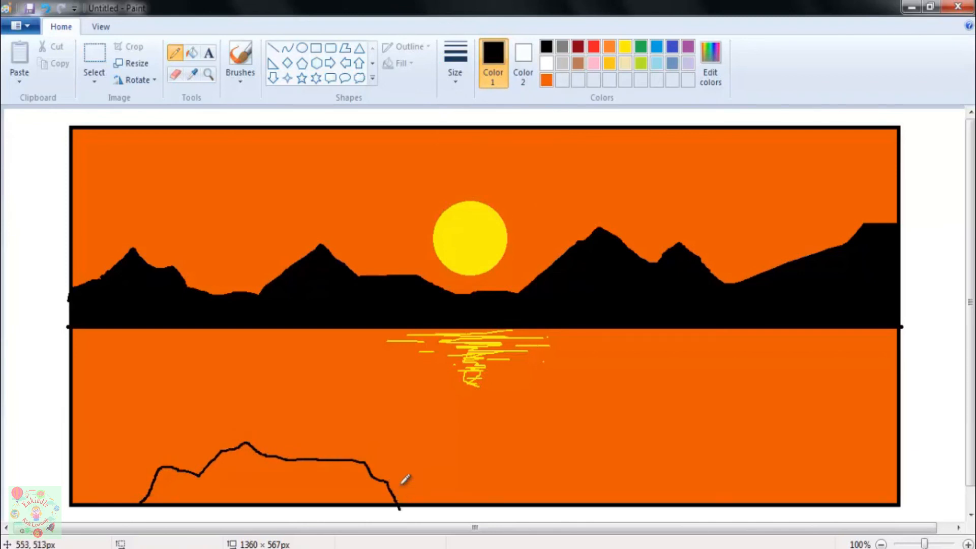
click(191, 52)
click(251, 462)
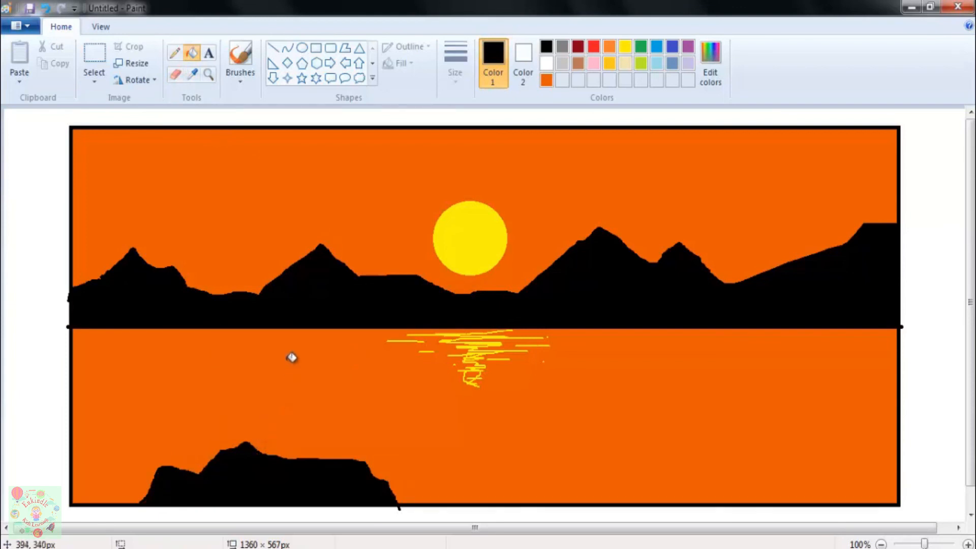
Outline a plant with four jagged-edged leaves fanning out from the right part of the rock using the black pencil.
click(174, 53)
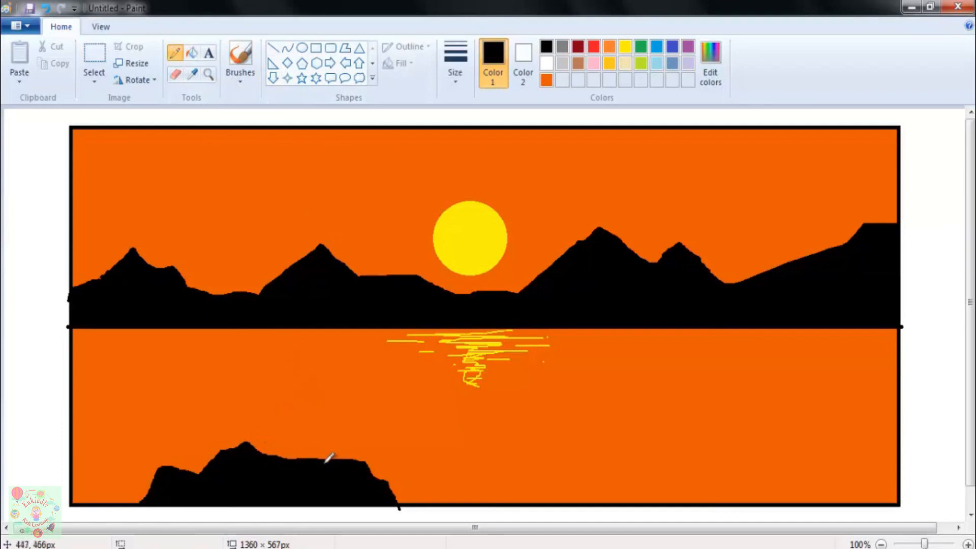
mouse_move(348, 429)
mouse_down()
mouse_move(413, 423)
mouse_move(428, 448)
mouse_up()
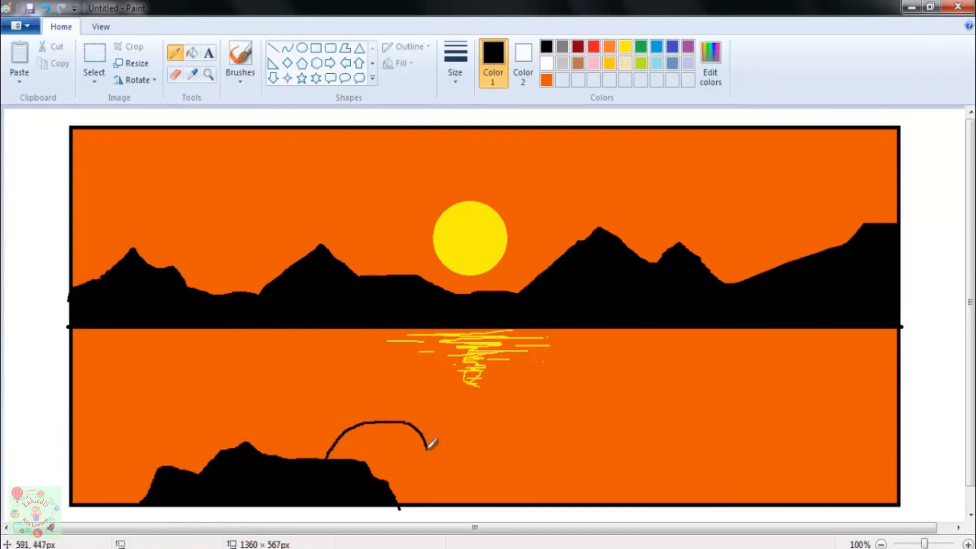
mouse_move(422, 443)
mouse_down()
mouse_move(401, 435)
mouse_move(407, 450)
mouse_move(395, 439)
mouse_move(390, 472)
mouse_move(363, 424)
mouse_move(377, 455)
mouse_move(346, 446)
mouse_move(328, 454)
mouse_up()
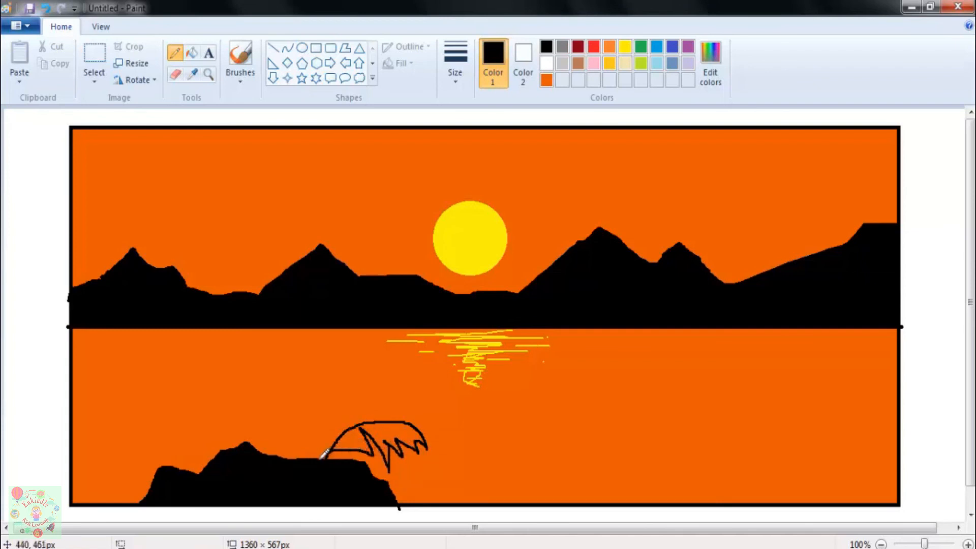
mouse_move(326, 460)
mouse_down()
mouse_move(319, 413)
mouse_move(343, 377)
mouse_move(367, 371)
mouse_move(387, 386)
mouse_up()
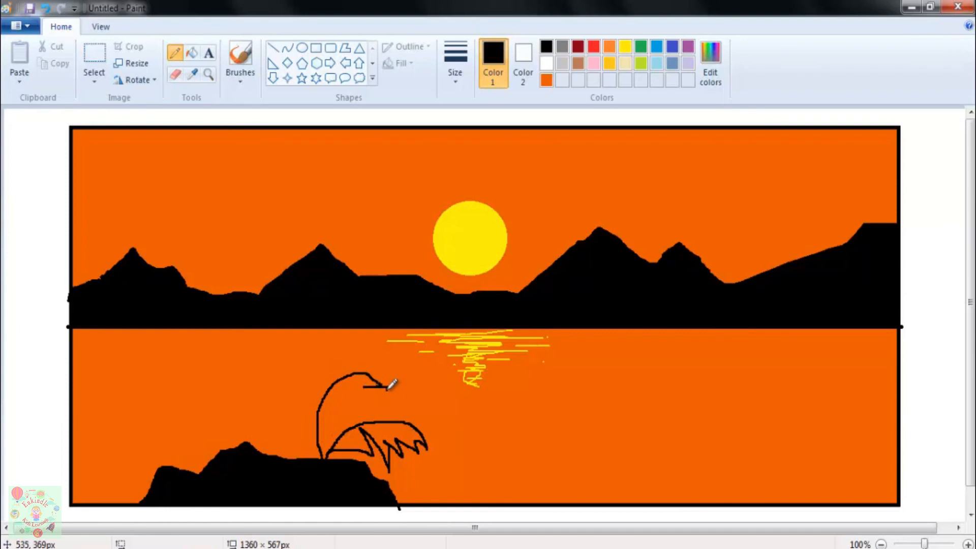
mouse_move(384, 387)
mouse_down()
mouse_move(353, 391)
mouse_move(373, 395)
mouse_move(339, 400)
mouse_move(358, 403)
mouse_move(344, 405)
mouse_move(352, 411)
mouse_move(321, 457)
mouse_move(287, 395)
mouse_move(293, 350)
mouse_move(316, 365)
mouse_move(296, 390)
mouse_move(315, 389)
mouse_move(306, 408)
mouse_move(315, 407)
mouse_move(323, 455)
mouse_move(292, 431)
mouse_move(219, 422)
mouse_move(259, 430)
mouse_up()
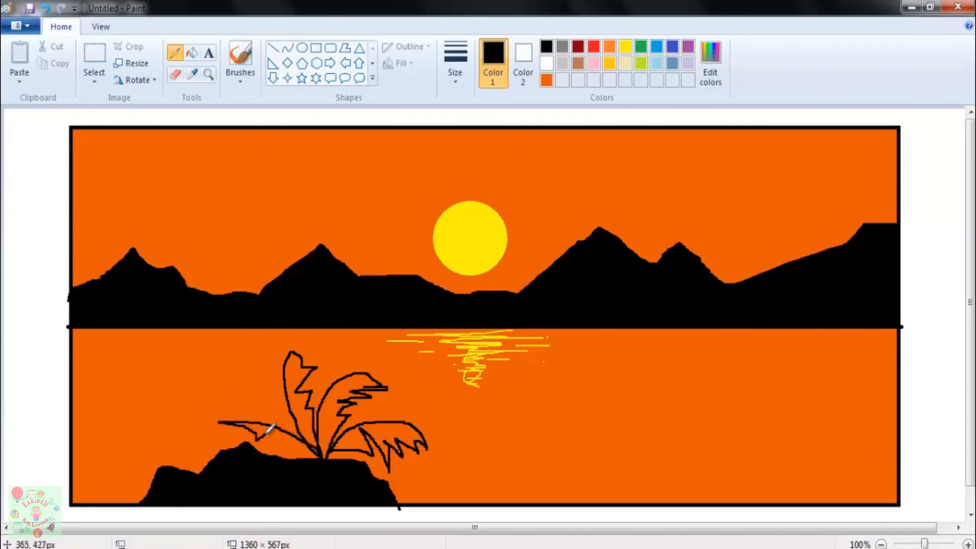
drag(268, 440, 309, 451)
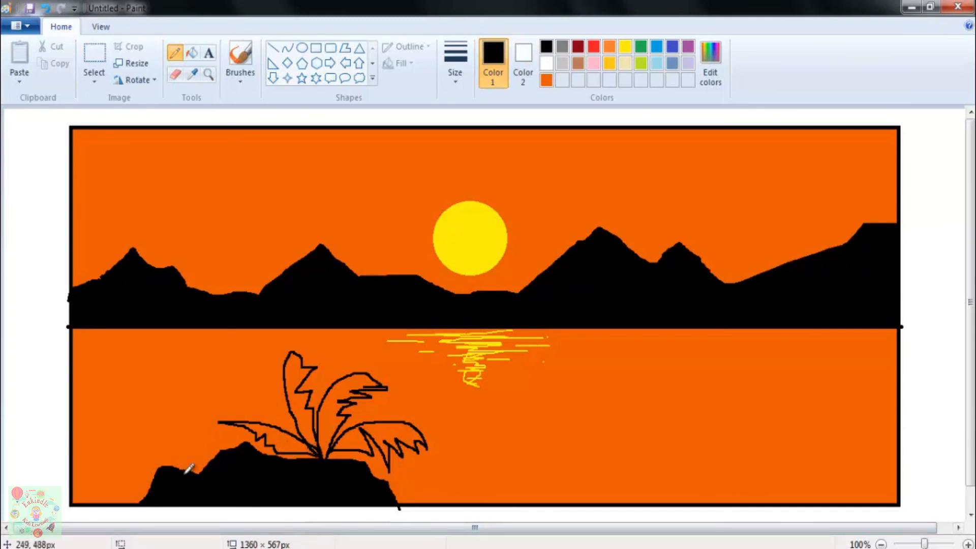
Outline a smaller plant with three serrated leaves growing from the left end of the rock in black pencil.
mouse_move(187, 472)
mouse_down()
mouse_move(172, 449)
mouse_move(137, 444)
mouse_move(117, 444)
mouse_move(87, 473)
mouse_move(117, 469)
mouse_move(111, 485)
mouse_move(143, 460)
mouse_up()
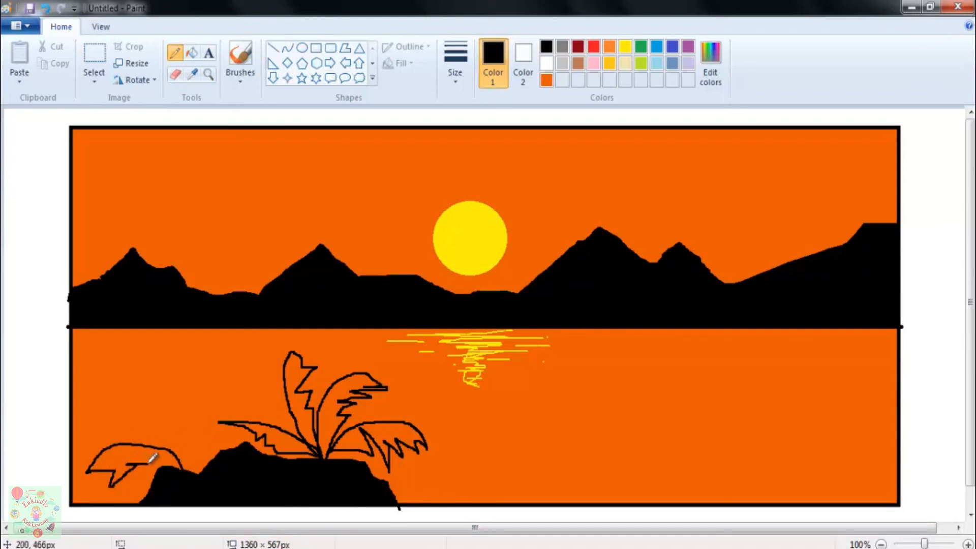
key(ctrl+z)
mouse_move(169, 468)
mouse_down()
mouse_move(150, 452)
mouse_move(114, 450)
mouse_move(95, 456)
mouse_move(88, 474)
mouse_move(125, 473)
mouse_move(118, 464)
mouse_move(139, 462)
mouse_up()
mouse_move(163, 465)
mouse_down()
mouse_move(156, 427)
mouse_move(127, 414)
mouse_move(82, 425)
mouse_move(95, 424)
mouse_move(101, 437)
mouse_move(131, 427)
mouse_move(133, 439)
mouse_move(155, 436)
mouse_move(165, 465)
mouse_move(186, 416)
mouse_move(205, 411)
mouse_move(218, 425)
mouse_move(203, 424)
mouse_move(222, 427)
mouse_move(200, 431)
mouse_move(206, 437)
mouse_move(192, 439)
mouse_move(172, 462)
mouse_up()
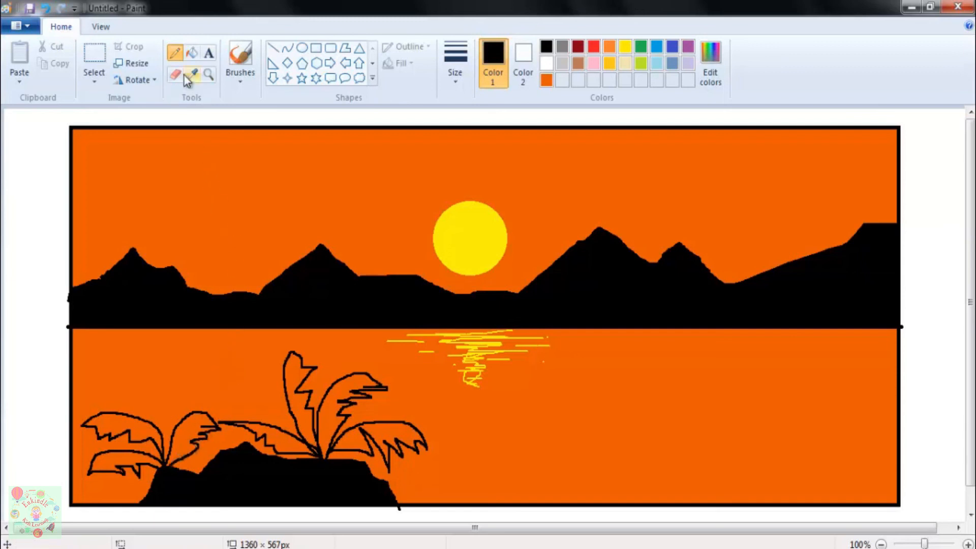
Fill all the leaves of both plants on the rock with black.
click(191, 52)
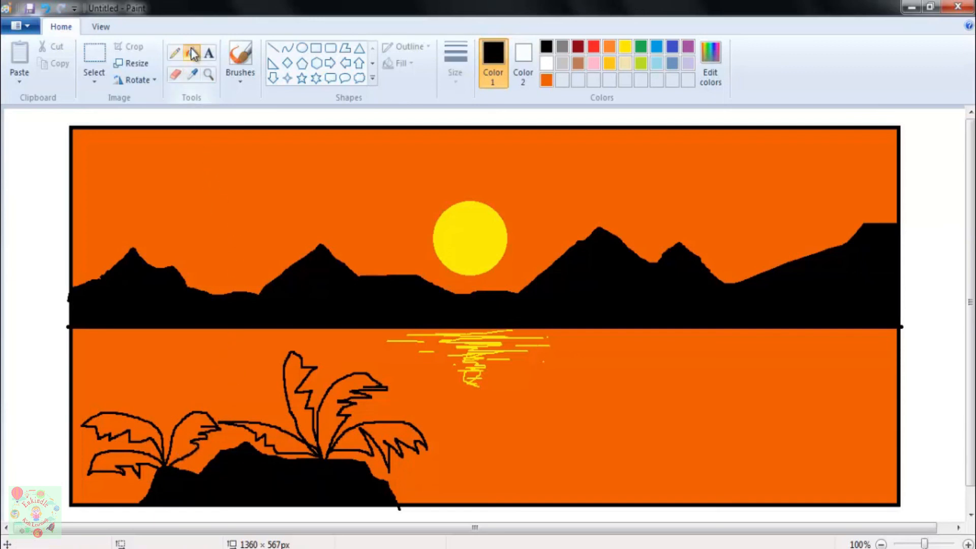
click(129, 460)
click(128, 424)
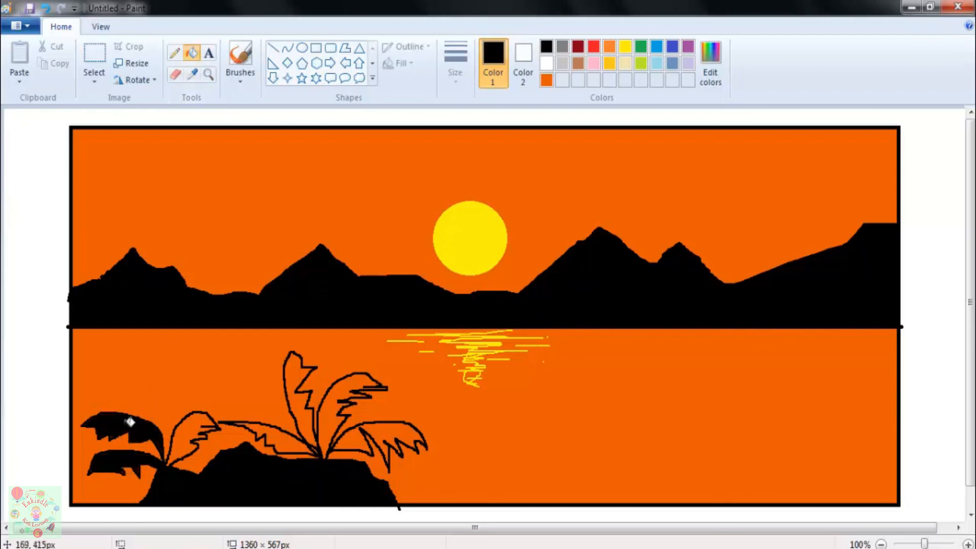
click(196, 429)
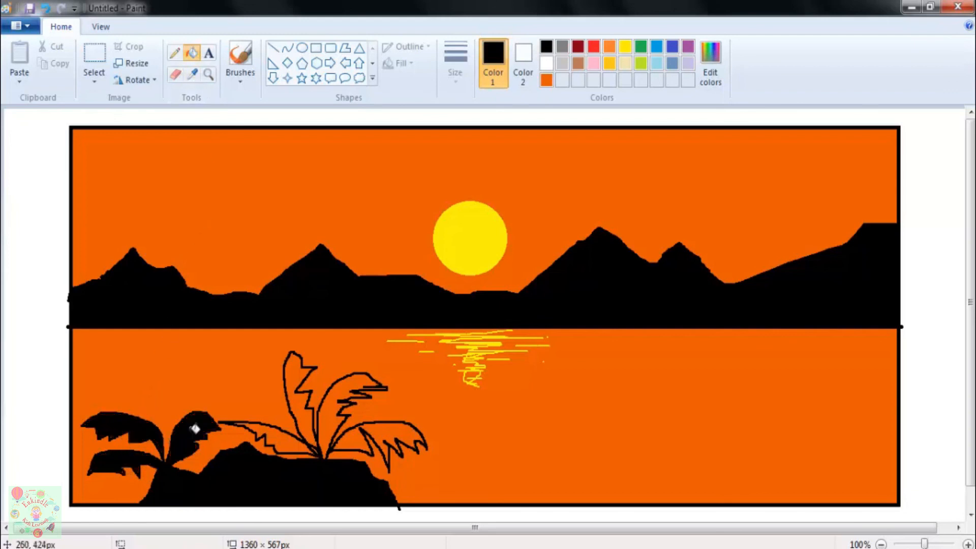
click(296, 438)
click(298, 377)
click(330, 423)
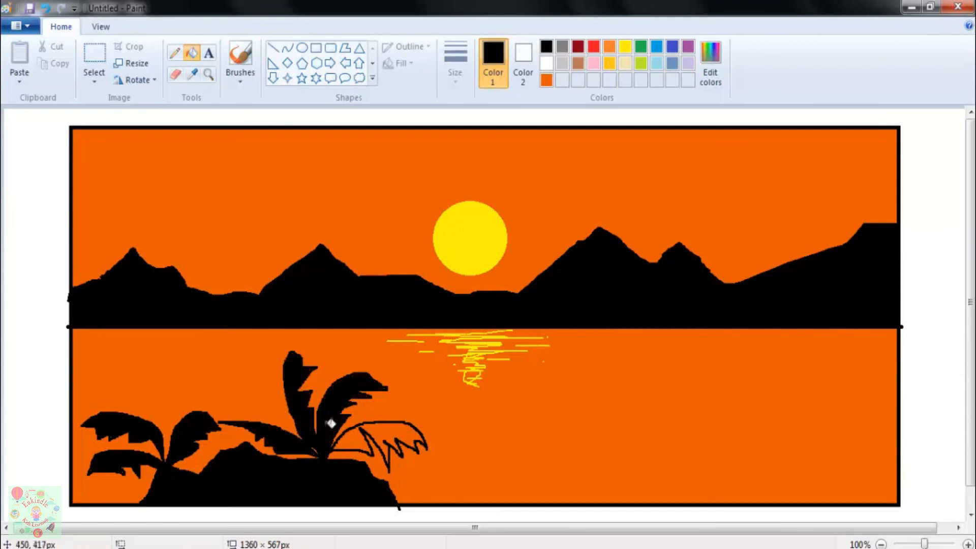
click(352, 441)
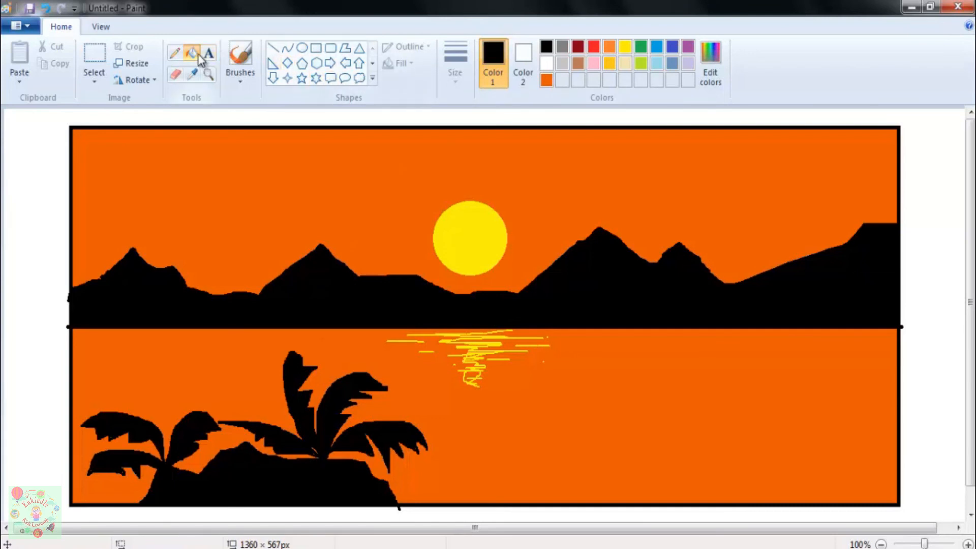
Paint a forked black tree trunk on the far-right mountain slope with the Oil brush at the second-thinnest size.
click(243, 81)
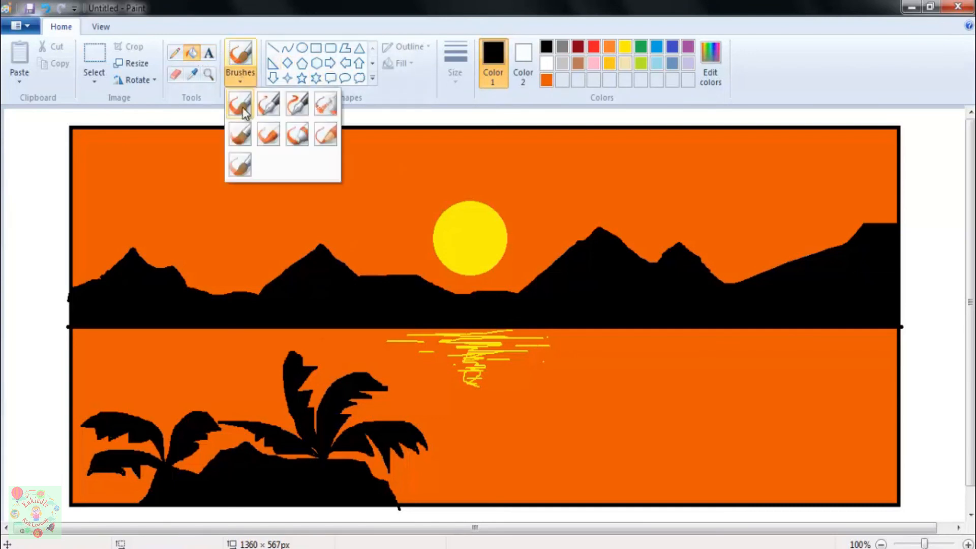
click(240, 137)
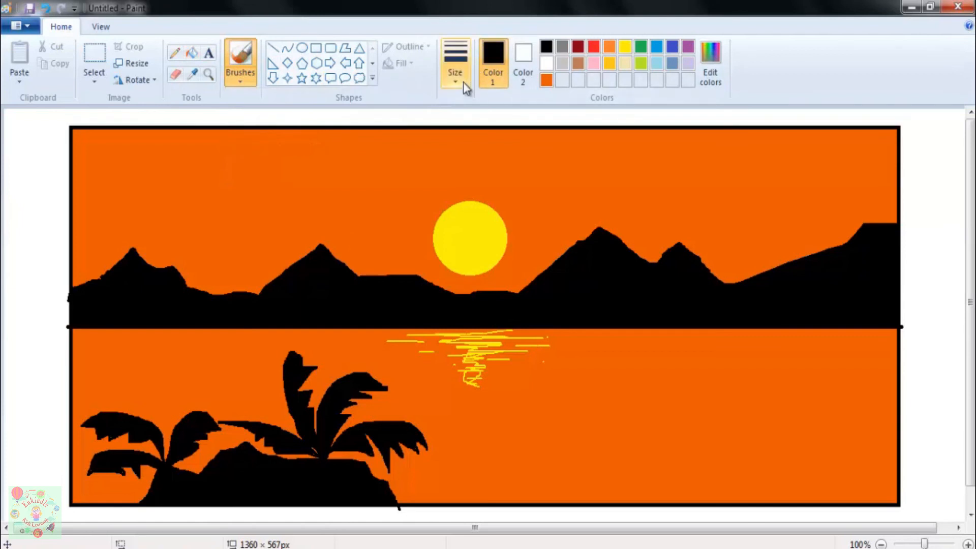
click(463, 81)
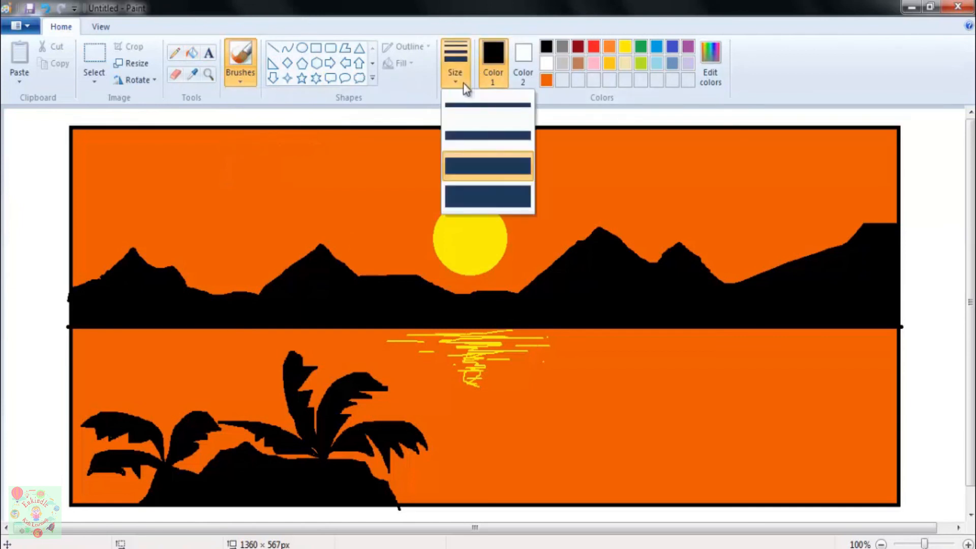
click(472, 136)
mouse_move(751, 201)
mouse_down()
mouse_move(783, 277)
mouse_move(763, 222)
mouse_move(720, 184)
mouse_up()
drag(774, 231, 787, 268)
mouse_move(777, 235)
mouse_down()
mouse_move(781, 179)
mouse_move(824, 155)
mouse_up()
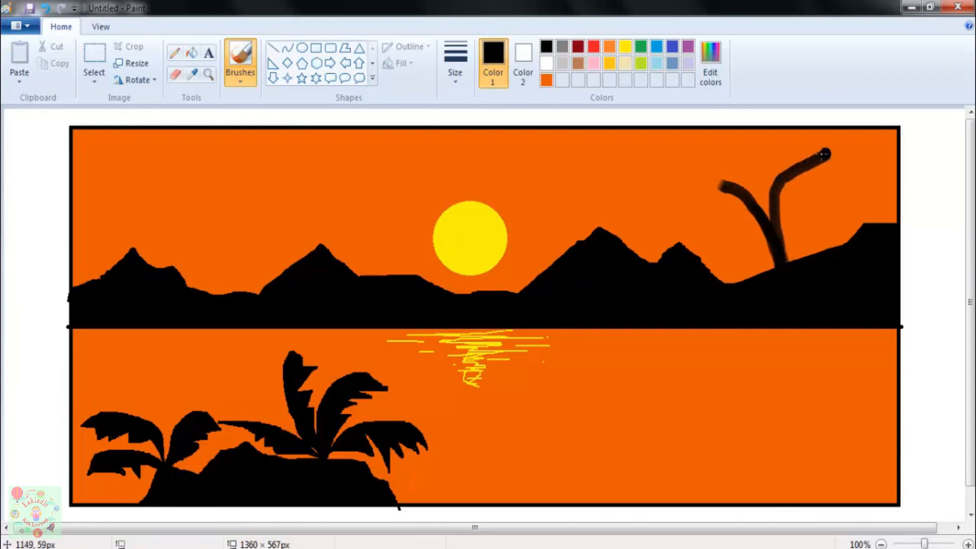
Extend both trunk forks with long tapering branches at the thinnest brush size, and add a side branch on the right fork.
click(461, 64)
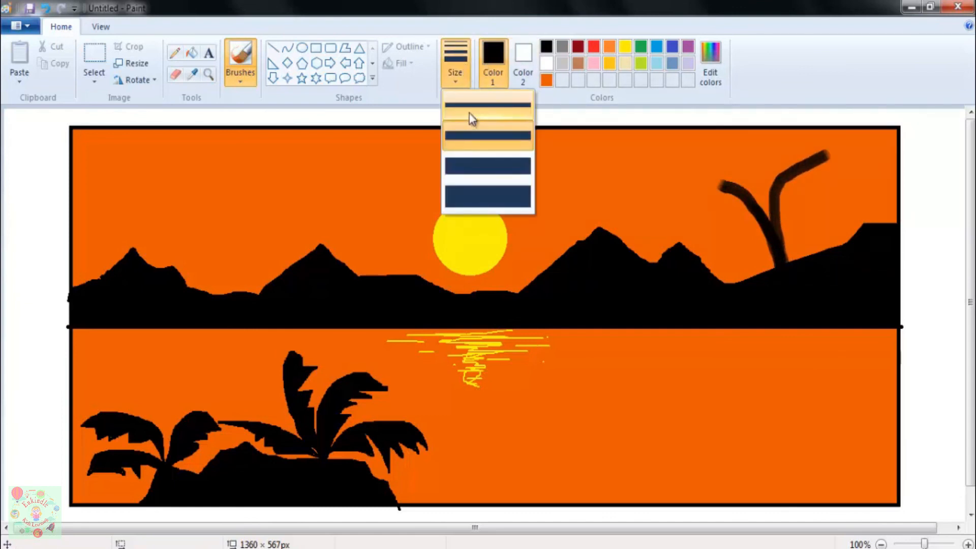
click(492, 111)
mouse_move(715, 185)
mouse_down()
mouse_move(633, 157)
mouse_move(587, 189)
mouse_up()
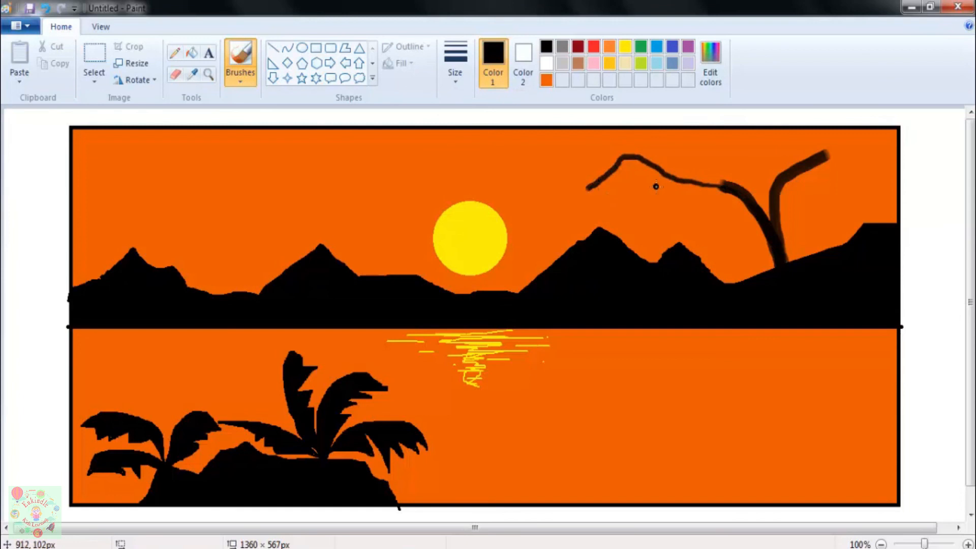
mouse_move(684, 177)
mouse_down()
mouse_move(728, 189)
mouse_move(692, 179)
mouse_move(719, 189)
mouse_up()
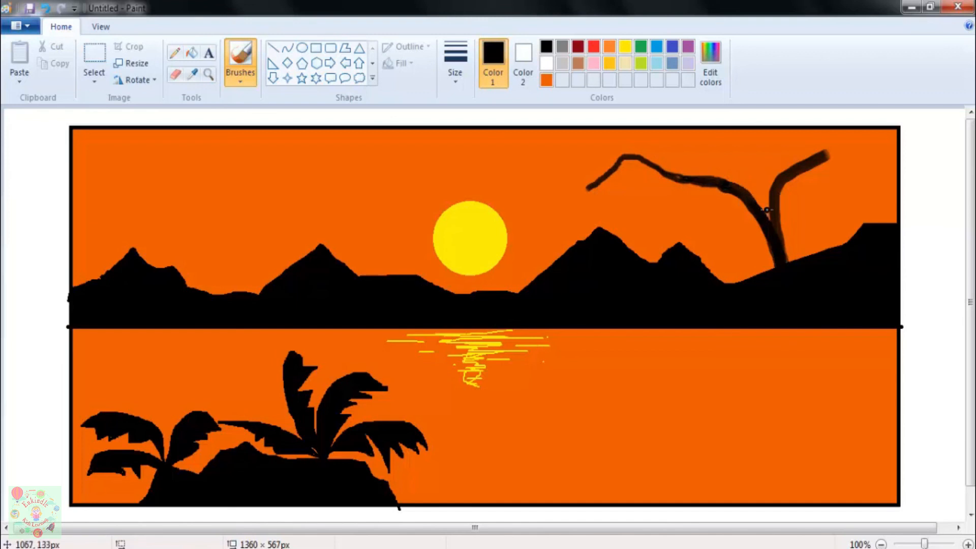
mouse_move(815, 180)
mouse_down()
mouse_move(838, 180)
mouse_move(885, 149)
mouse_up()
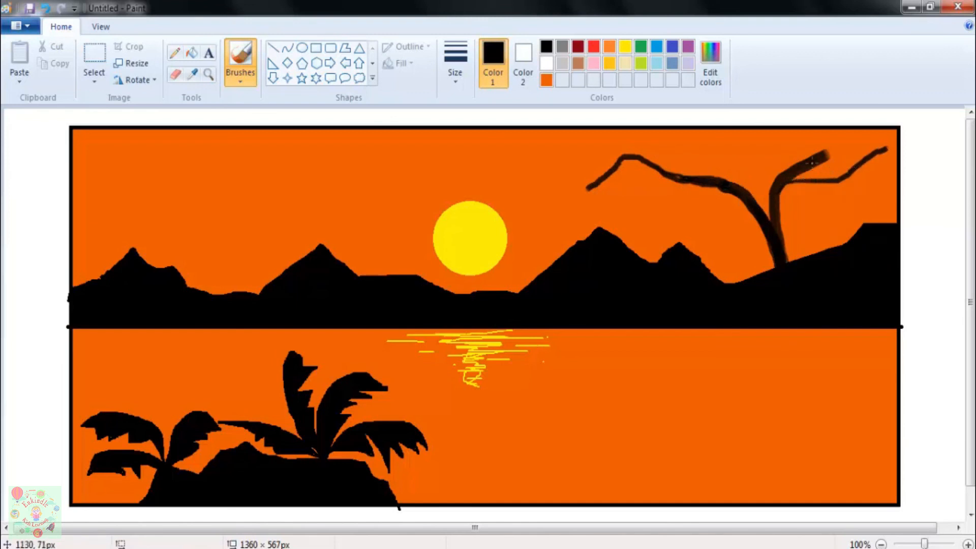
drag(841, 142, 854, 122)
drag(825, 155, 842, 134)
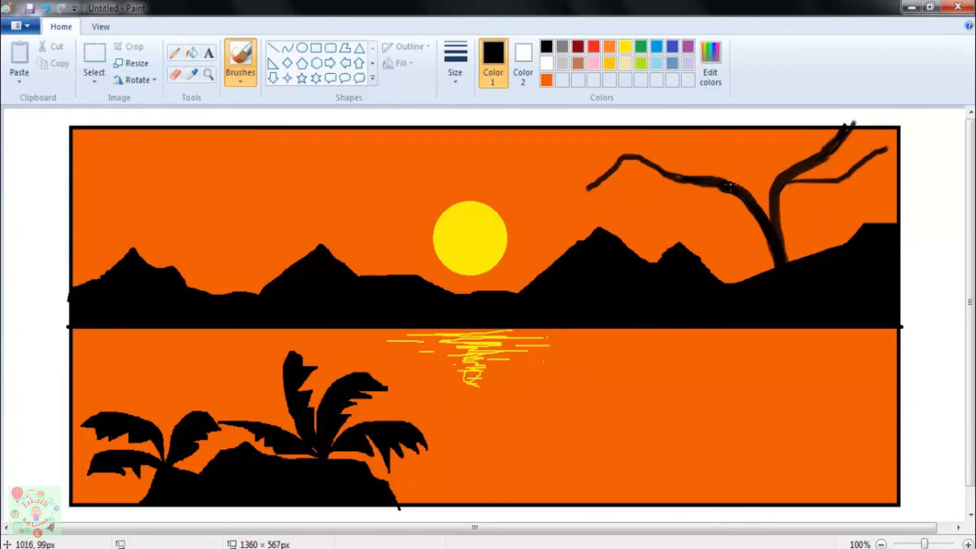
Paint secondary branches off both limbs of the tree, reaching the picture's upper edge and right edge.
drag(711, 172, 645, 121)
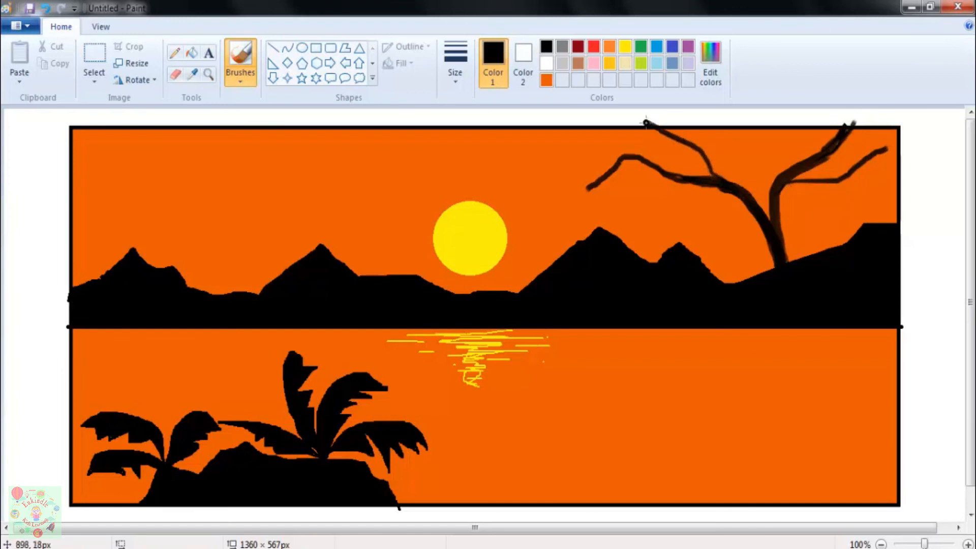
mouse_move(679, 177)
mouse_down()
mouse_move(598, 198)
mouse_move(679, 180)
mouse_up()
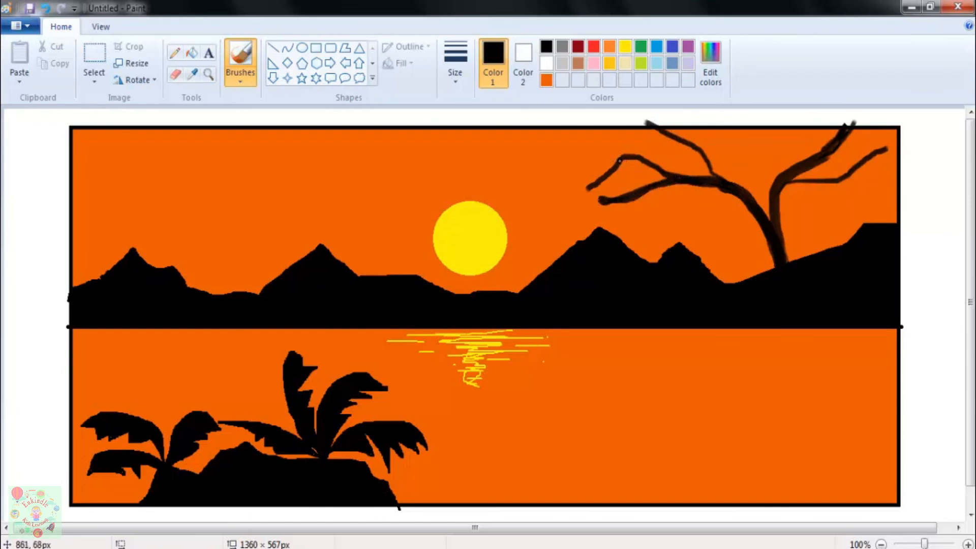
mouse_move(614, 155)
mouse_down()
mouse_move(564, 128)
mouse_move(622, 161)
mouse_up()
drag(847, 177, 884, 178)
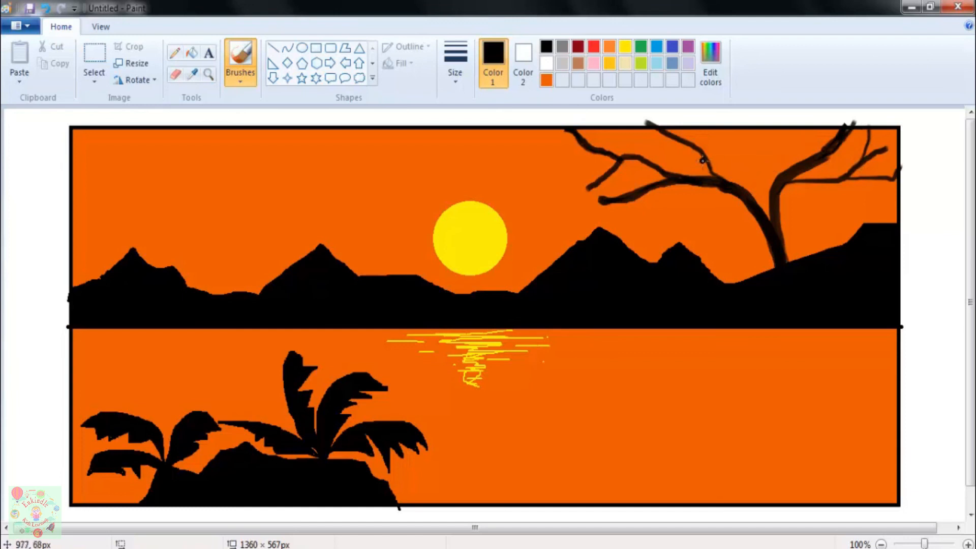
drag(701, 145, 708, 125)
mouse_move(763, 219)
mouse_down()
mouse_move(733, 129)
mouse_move(744, 191)
mouse_up()
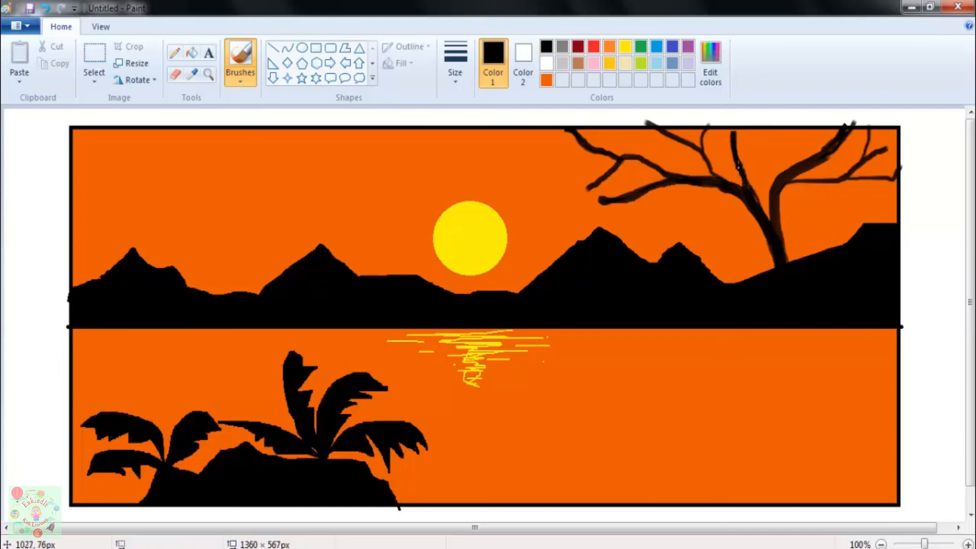
drag(745, 152, 775, 122)
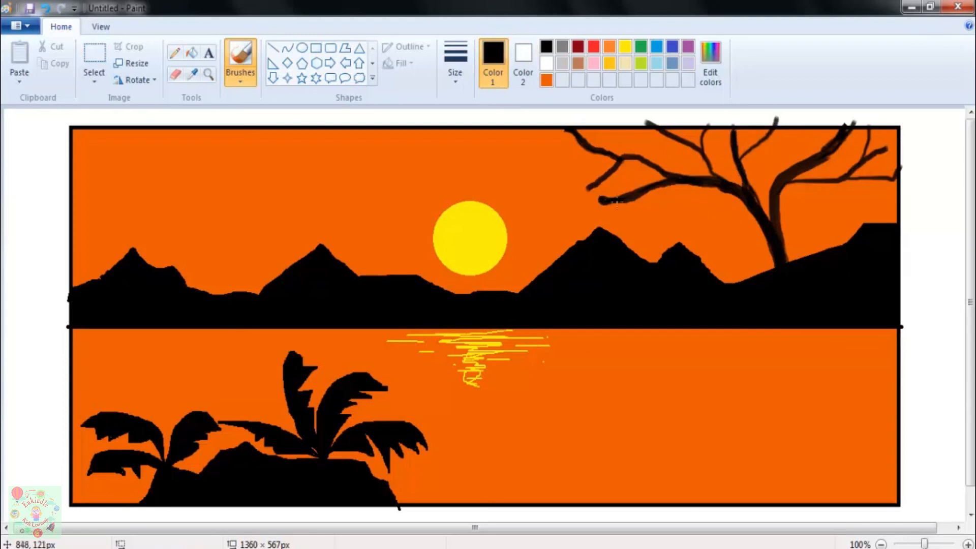
Lengthen the tree's lowest left branch into two twigs above the sun, and add small twigs beneath and above the limbs.
mouse_move(592, 199)
mouse_down()
mouse_move(529, 171)
mouse_move(555, 156)
mouse_move(491, 136)
mouse_up()
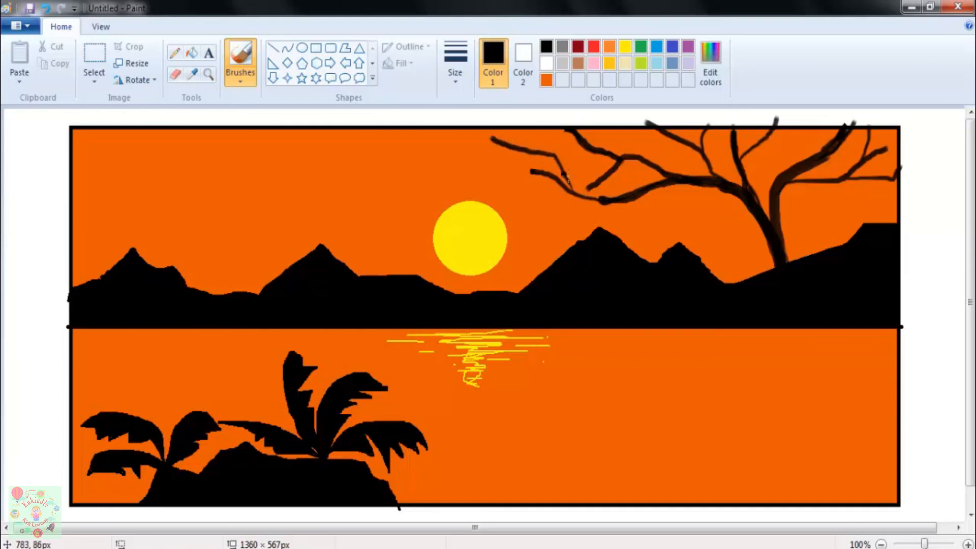
drag(576, 189, 613, 200)
drag(718, 188, 657, 210)
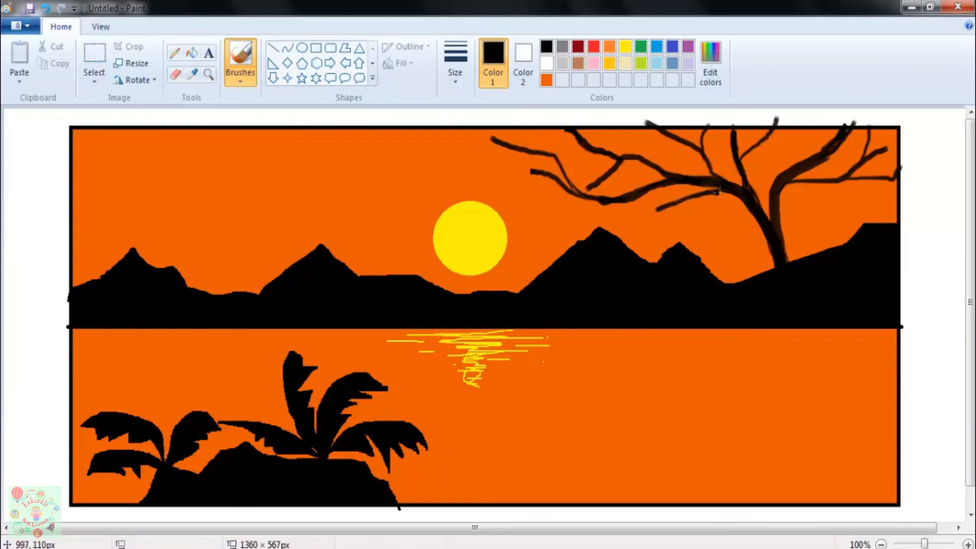
drag(733, 195, 708, 189)
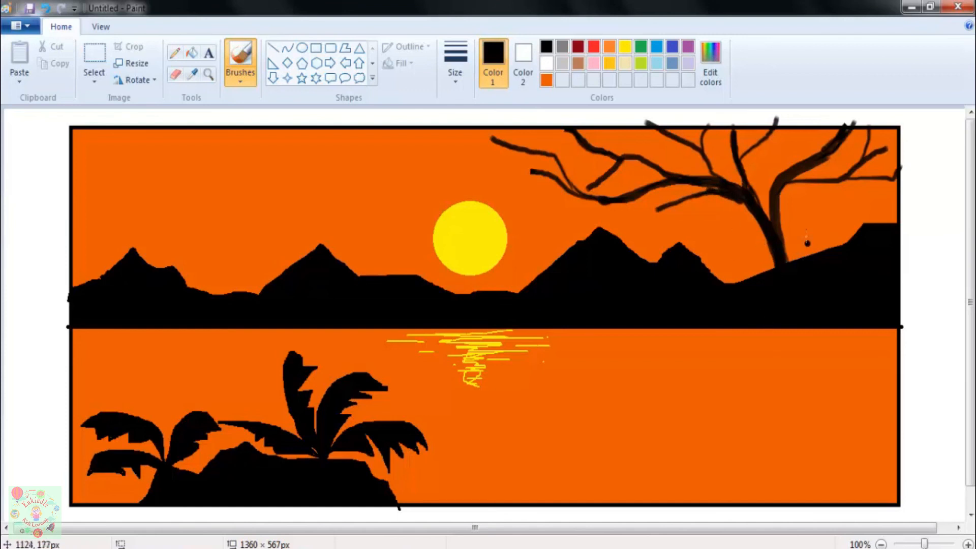
drag(799, 155, 807, 124)
drag(794, 158, 783, 167)
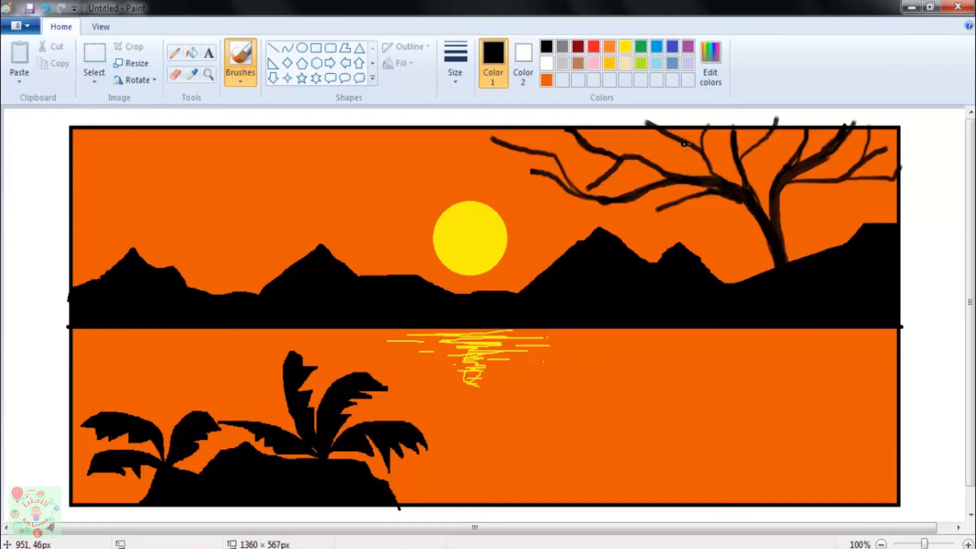
drag(669, 143, 652, 142)
Draw fine black pencil twigs on the outer left branches of the tree.
click(174, 52)
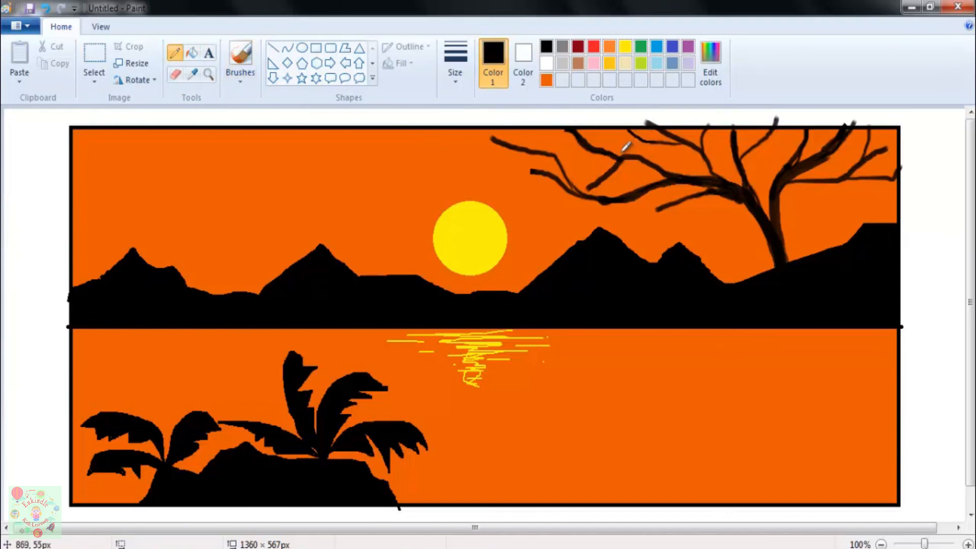
drag(608, 152, 597, 126)
drag(556, 146, 513, 122)
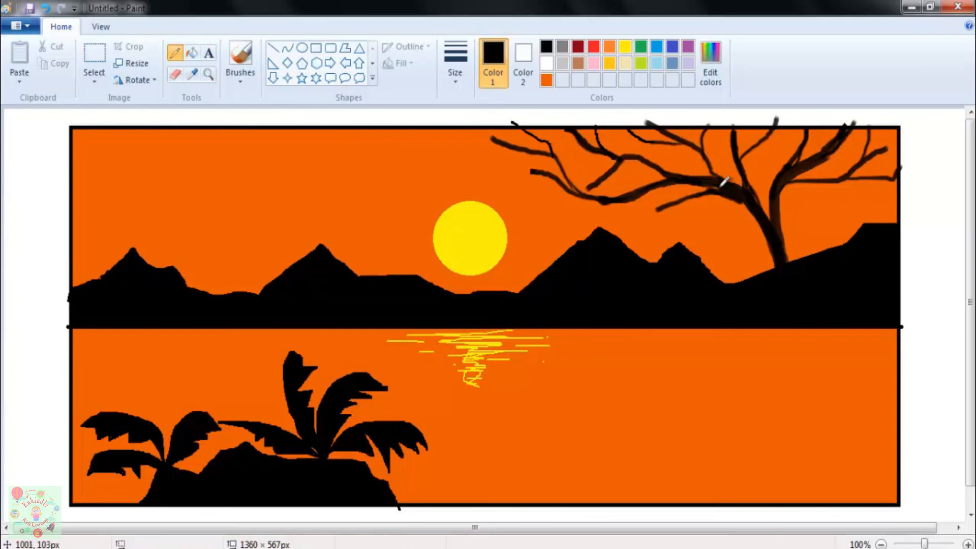
drag(657, 218, 630, 215)
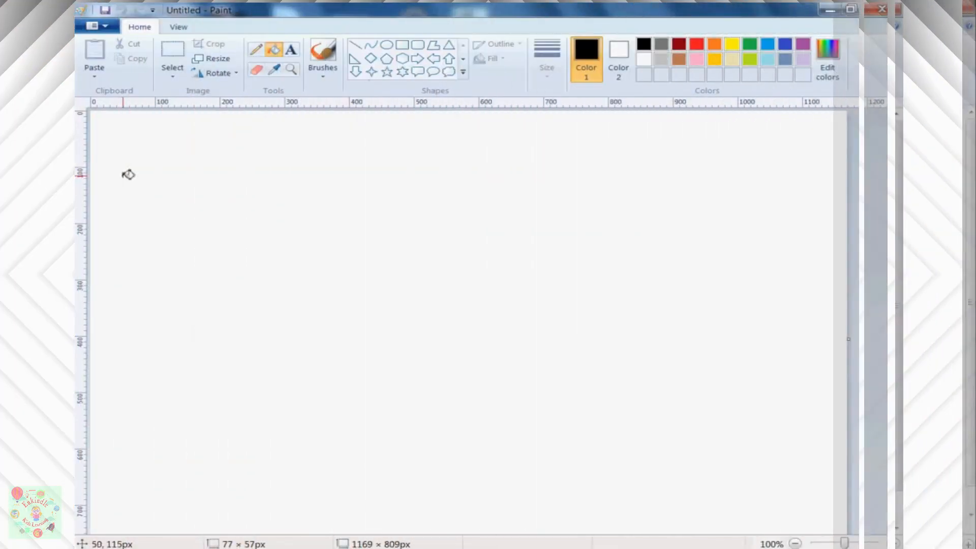
Draw three separate black rectangles side by side across the lower half of the blank canvas, the leftmost about 214 × 209 px.
click(402, 45)
drag(342, 336, 530, 468)
drag(614, 340, 773, 474)
drag(137, 344, 277, 462)
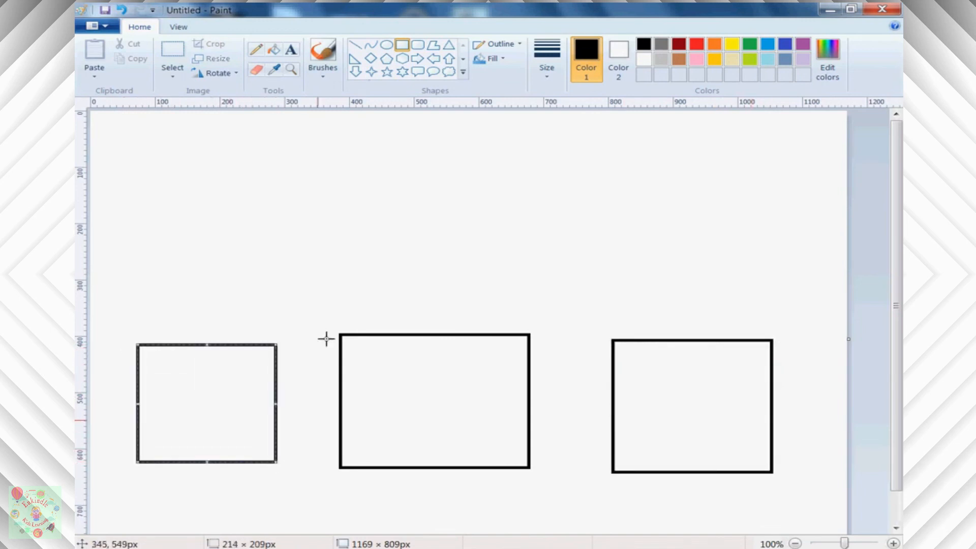
Draw triangular roofs on the middle rectangle, about 290 × 172 px, and on the right rectangle, about 247 px wide, fitted to their upper edges.
click(448, 46)
mouse_move(407, 236)
mouse_down()
mouse_move(505, 331)
mouse_move(527, 334)
mouse_up()
drag(406, 335, 340, 334)
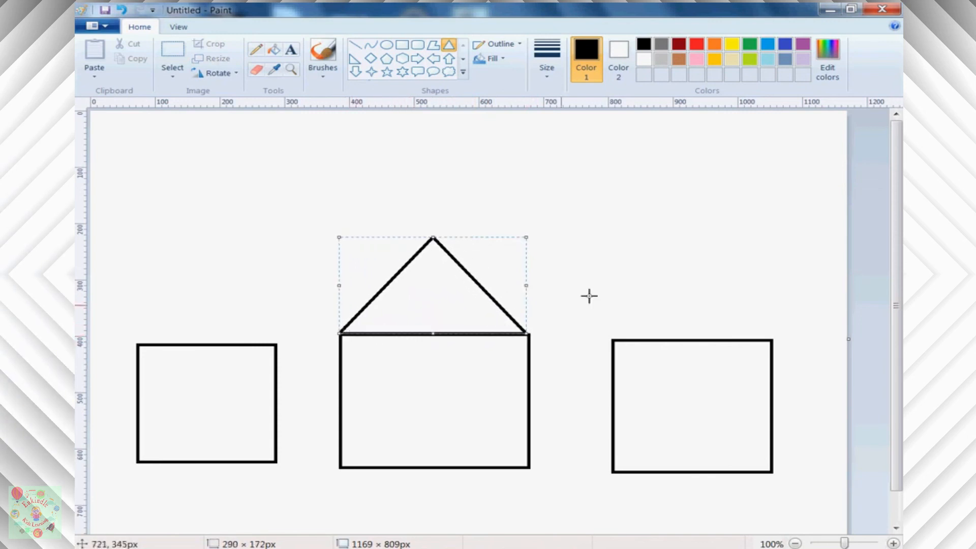
drag(674, 258, 769, 342)
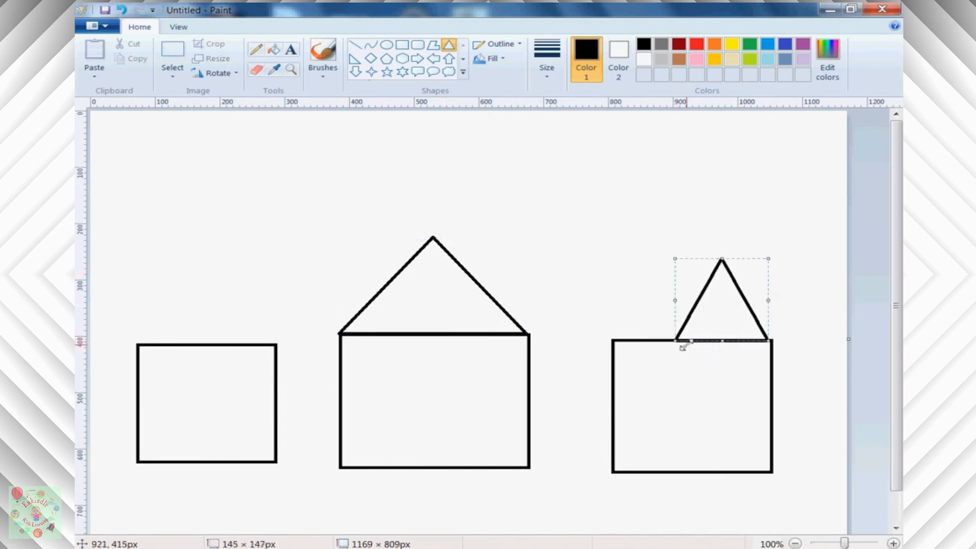
drag(675, 341, 608, 337)
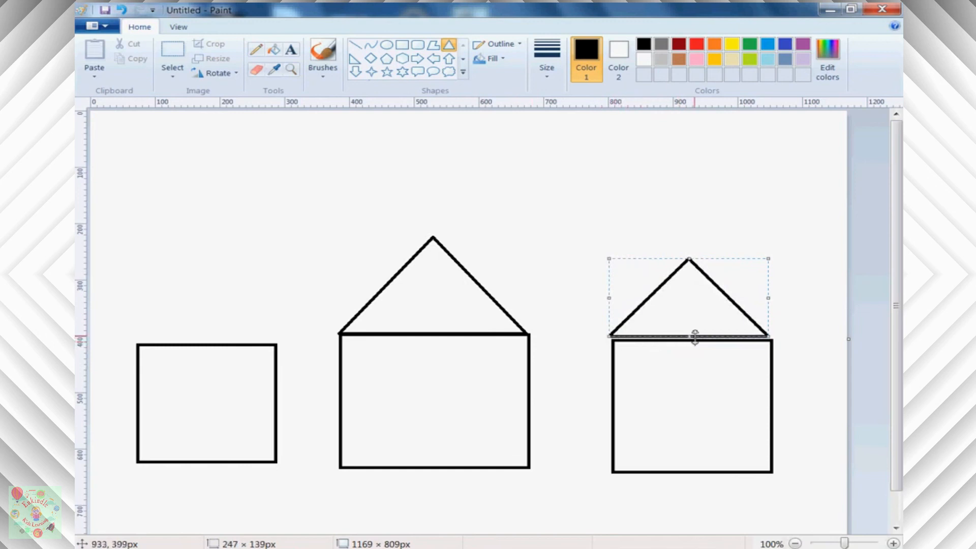
drag(690, 340, 690, 342)
Draw a triangular roof about 221 × 124 px on the left rectangle, spanning its full width.
drag(184, 275, 269, 344)
drag(279, 345, 278, 345)
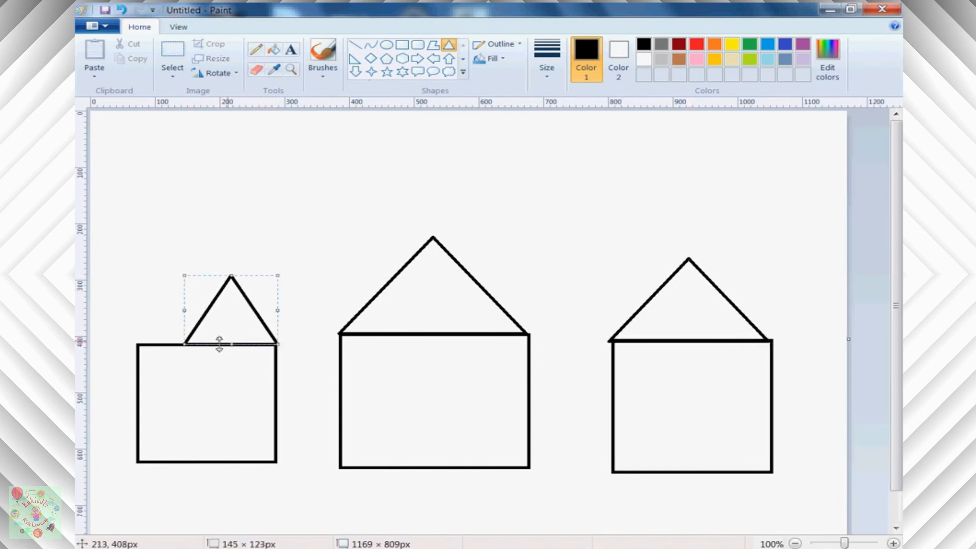
drag(188, 346, 136, 347)
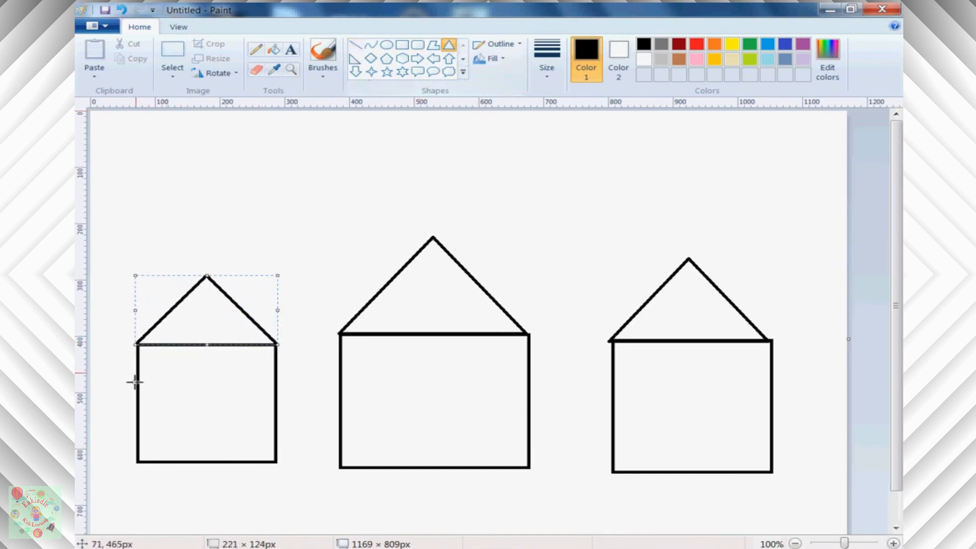
click(100, 458)
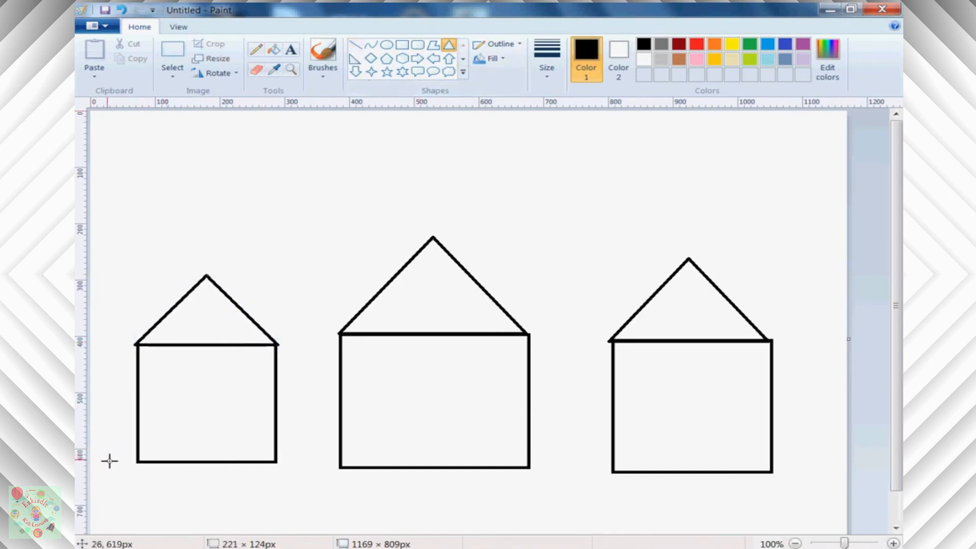
Draw black ground lines from the canvas's left edge to the first house, between the houses, and from the last house to the right edge.
drag(99, 465, 132, 464)
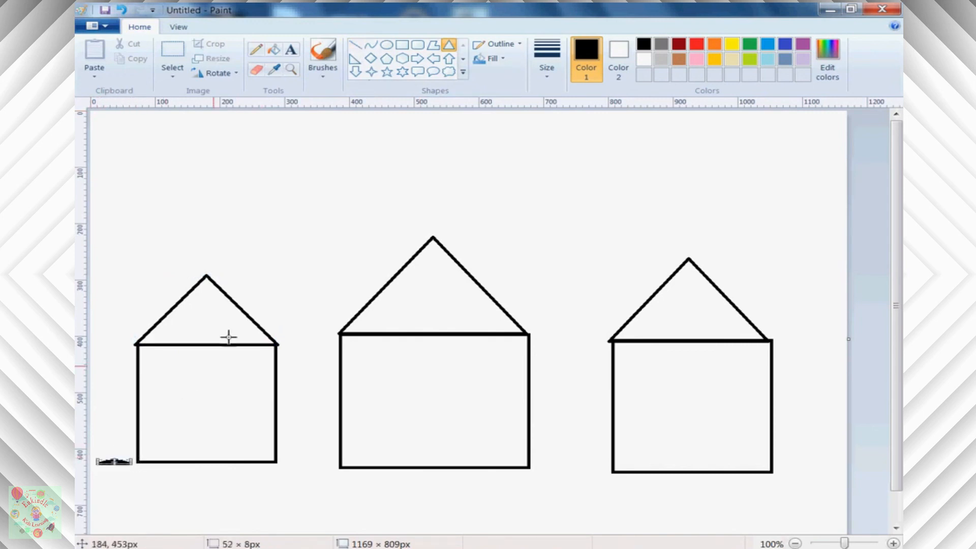
click(357, 47)
drag(93, 462, 138, 461)
drag(280, 462, 342, 464)
drag(529, 461, 613, 460)
drag(773, 453, 848, 457)
Draw rectangular doors on all three houses, the middle one about 77 × 106 px, and a small window on each outer house.
click(402, 44)
drag(411, 409, 461, 468)
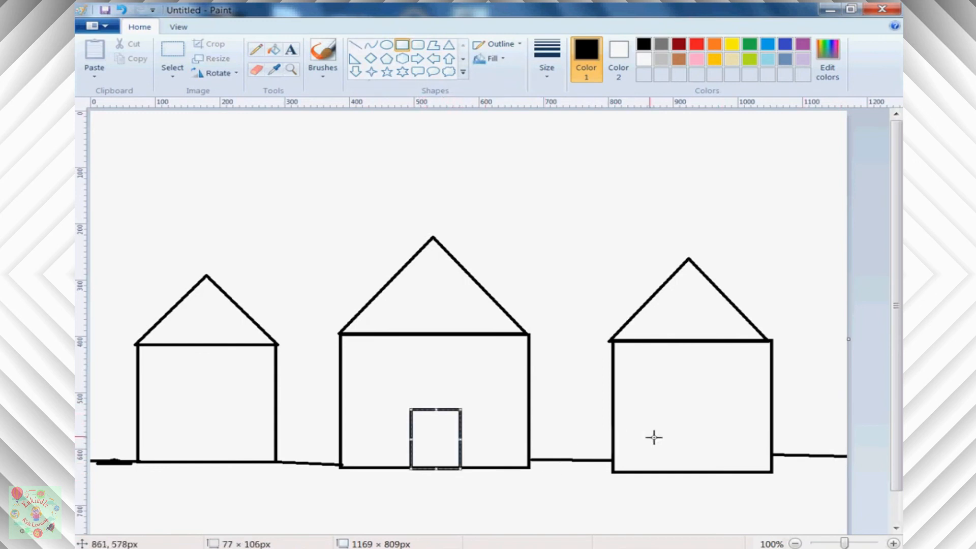
drag(681, 421, 709, 474)
drag(641, 393, 656, 413)
drag(203, 419, 240, 463)
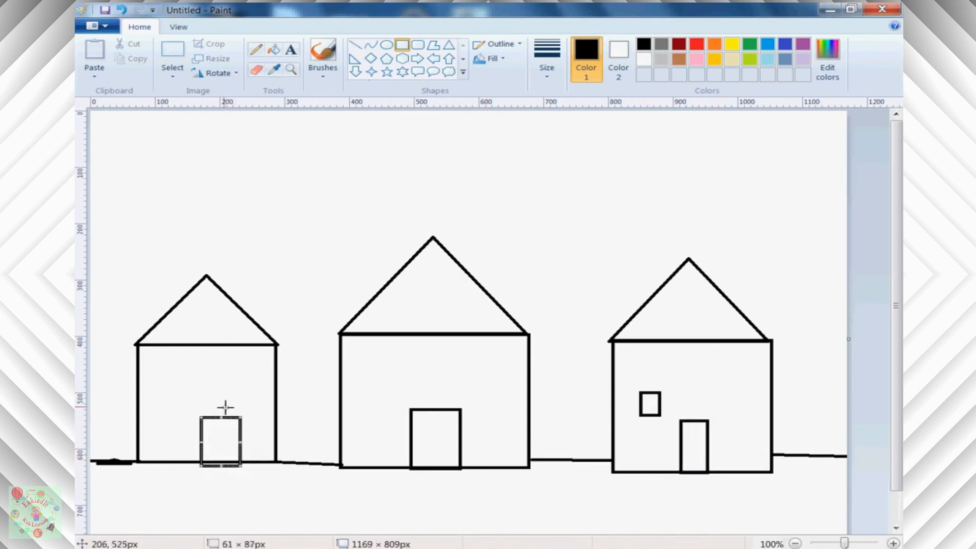
drag(166, 377, 191, 399)
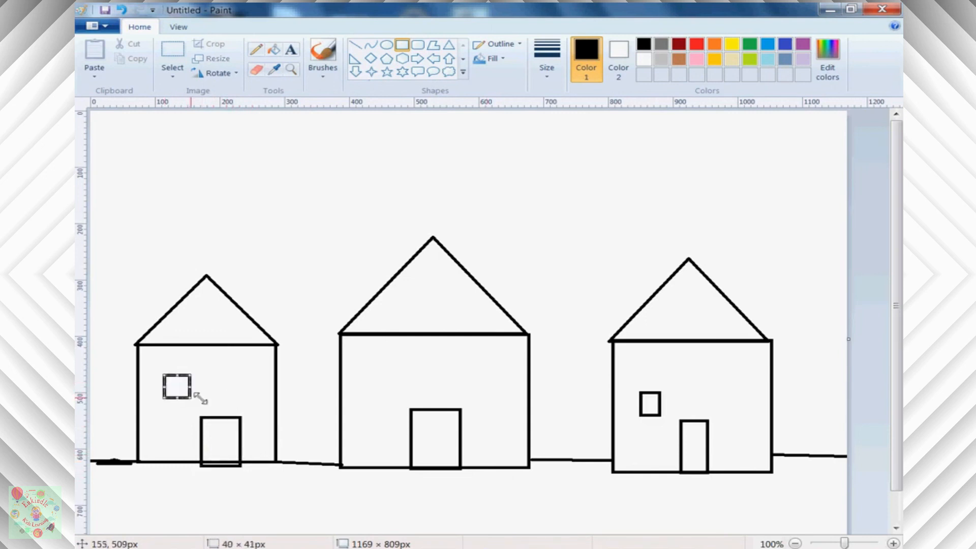
Scatter seven five-point stars of different sizes across the sky, the largest between the middle and right houses.
click(402, 72)
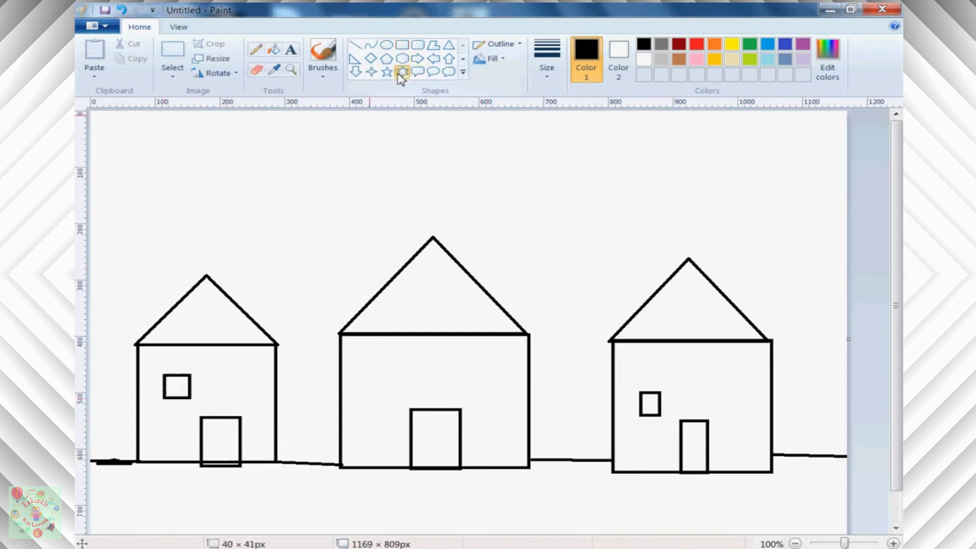
click(386, 72)
drag(158, 158, 202, 199)
drag(302, 159, 351, 197)
drag(481, 172, 561, 239)
drag(625, 134, 648, 150)
drag(762, 193, 815, 238)
drag(280, 251, 324, 288)
drag(427, 141, 465, 166)
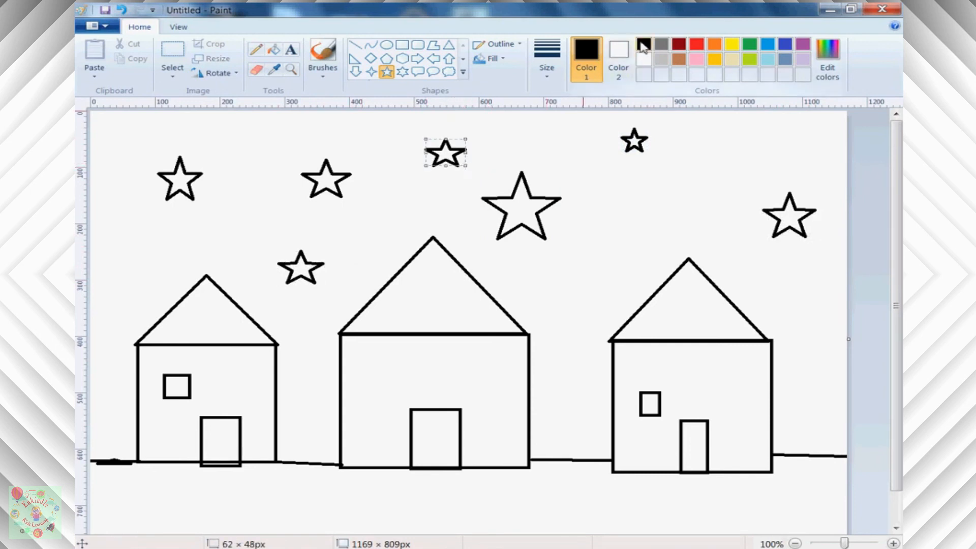
Fill the sky around the stars and houses with black, and the ground with lime green.
click(275, 51)
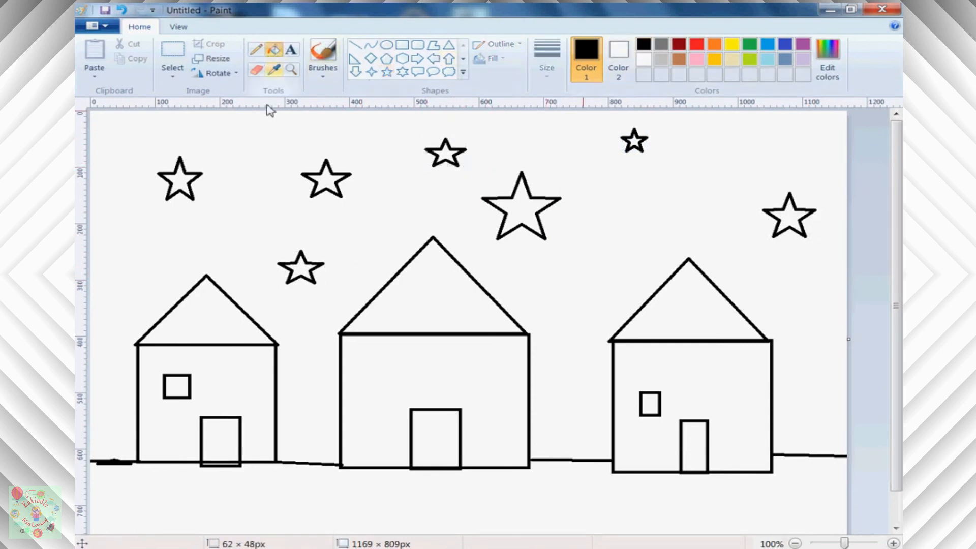
click(270, 173)
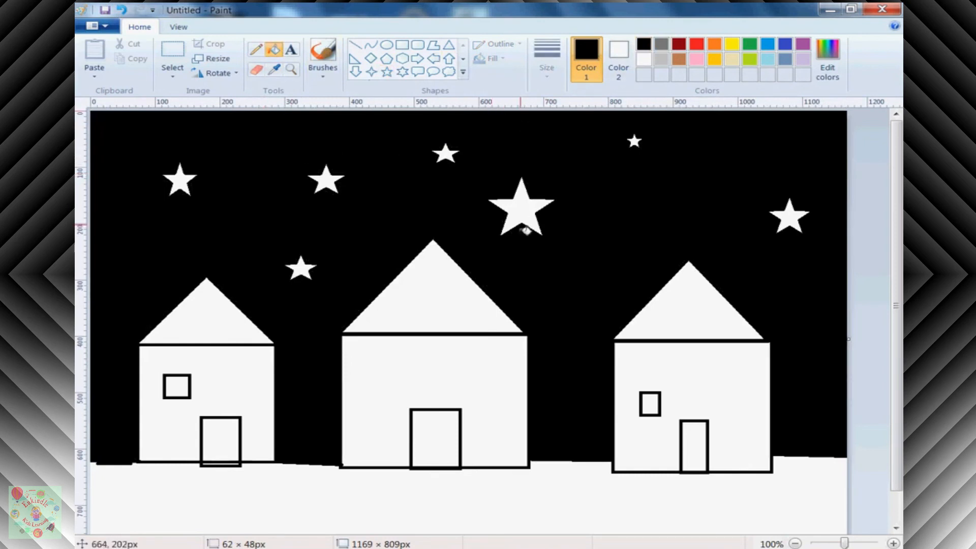
click(748, 58)
click(533, 518)
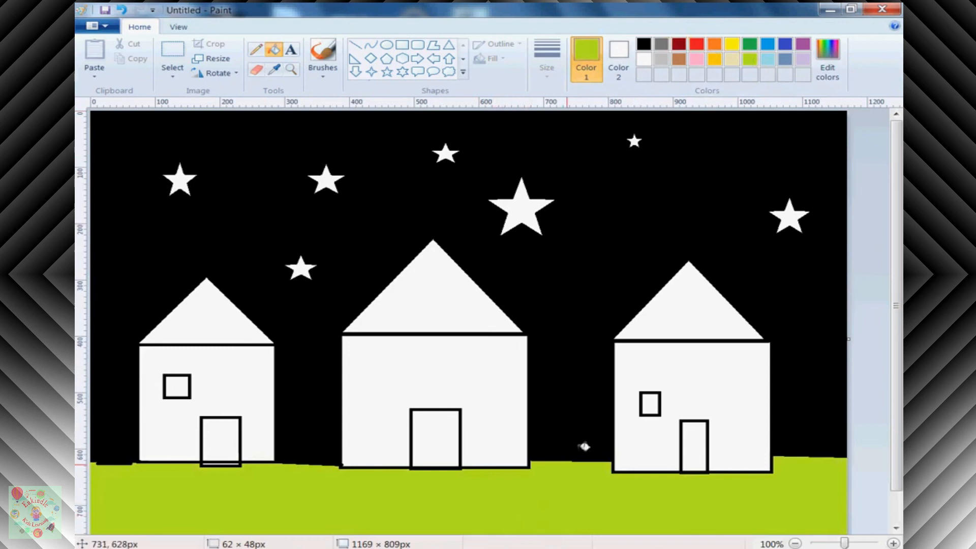
Fill the right house's roof, window and door with light beige-yellow, and its wall with bright yellow.
click(730, 61)
click(696, 319)
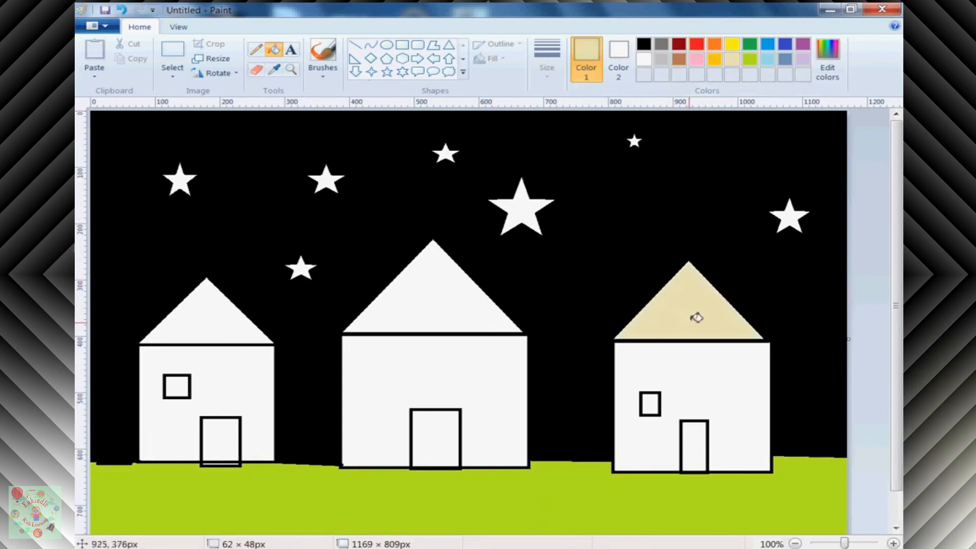
click(731, 48)
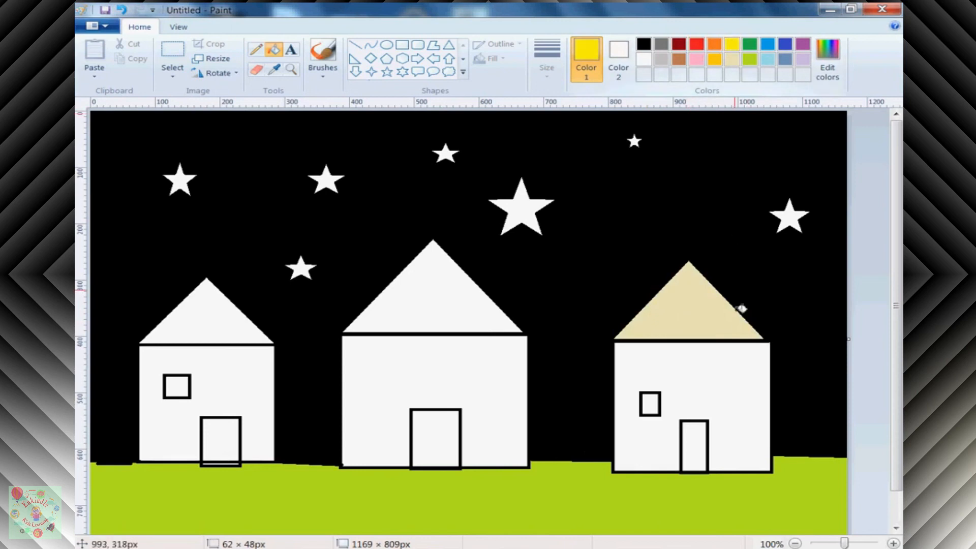
click(753, 383)
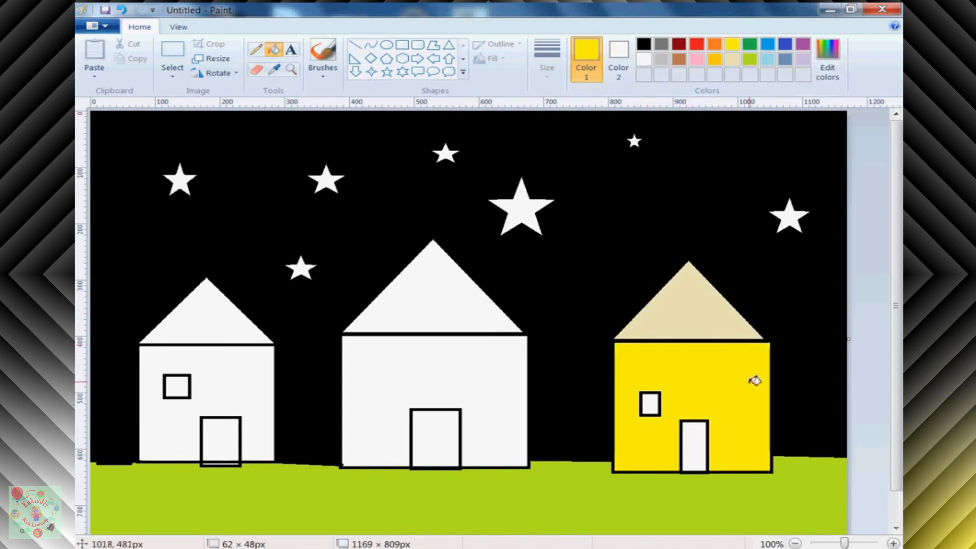
click(732, 59)
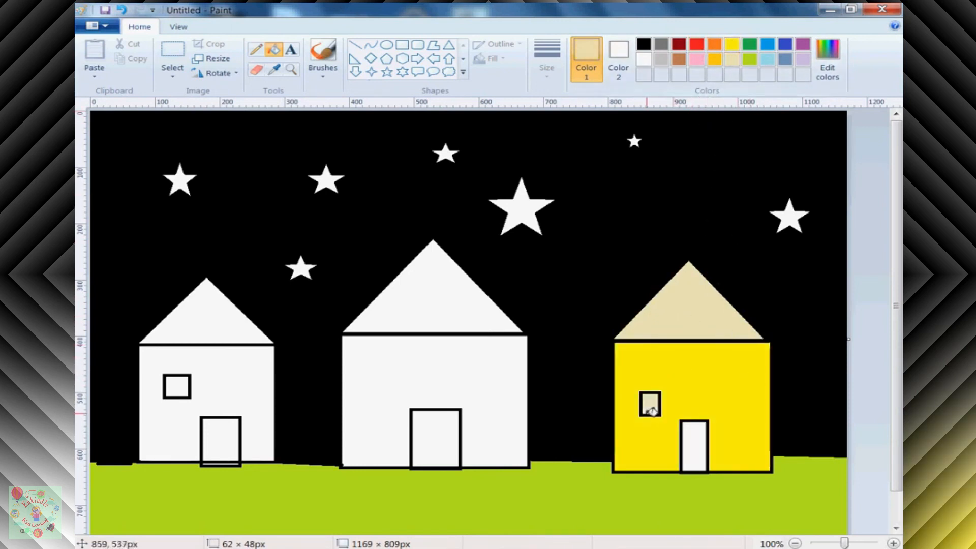
click(693, 441)
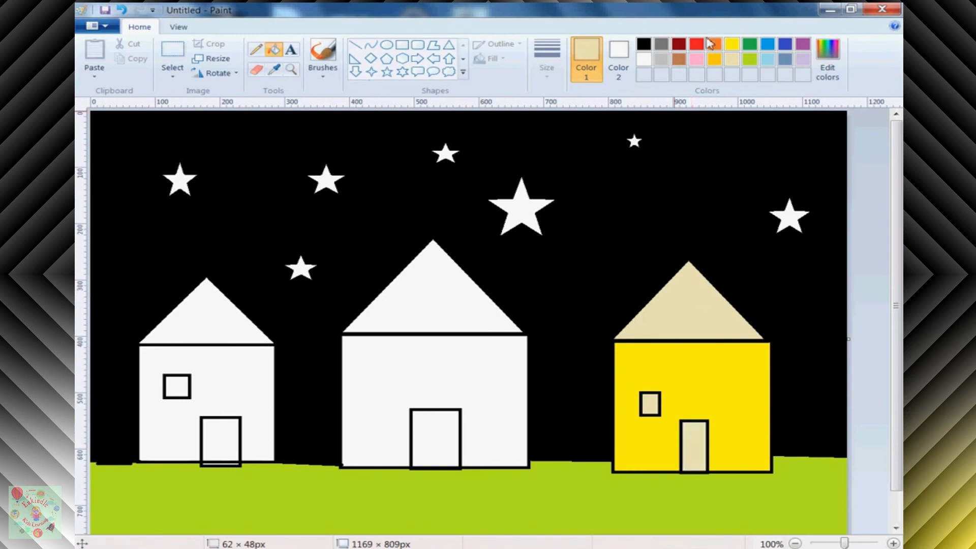
Fill the middle house's roof and door with orange, and its wall with red.
click(713, 45)
click(419, 312)
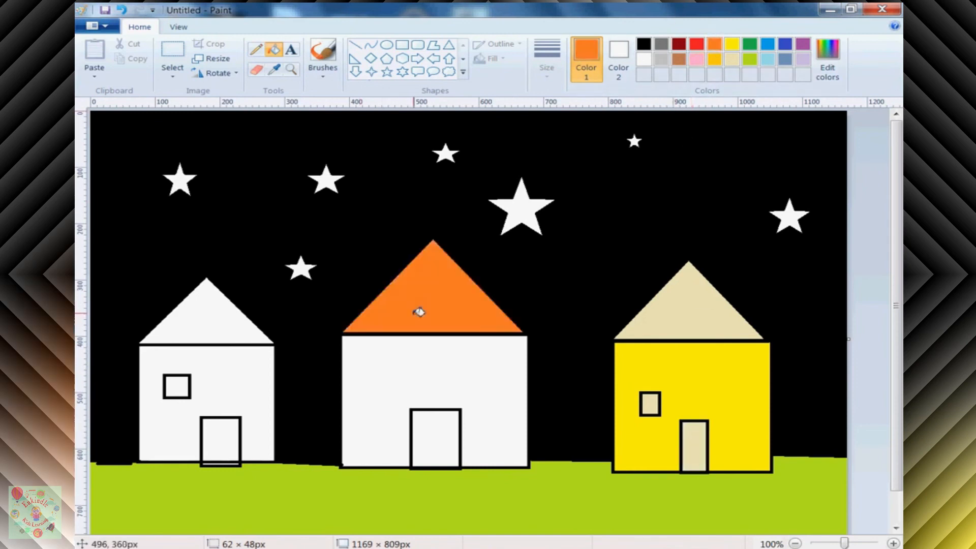
click(427, 440)
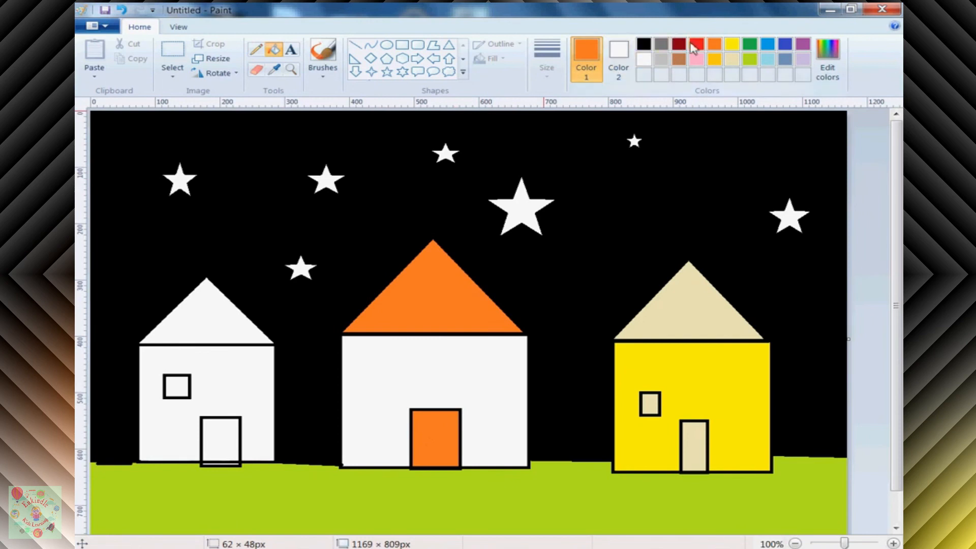
click(698, 46)
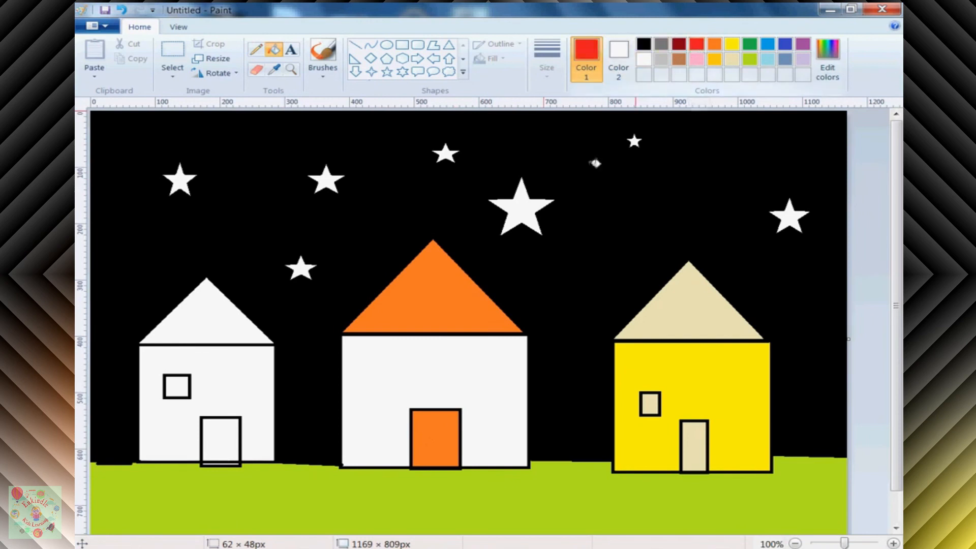
click(455, 368)
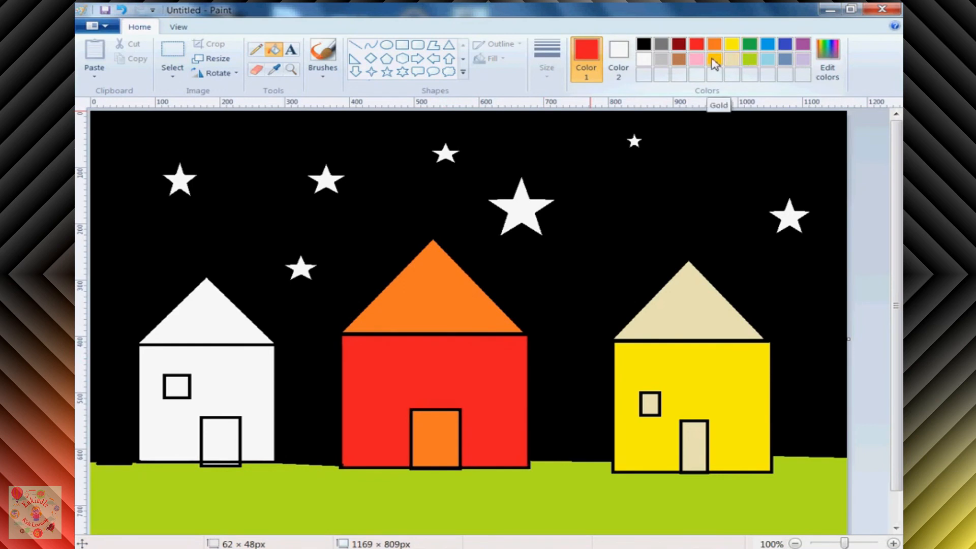
Fill the left house's roof, window and door with gold, and its wall with light beige-yellow.
click(714, 60)
click(214, 320)
click(176, 386)
click(224, 433)
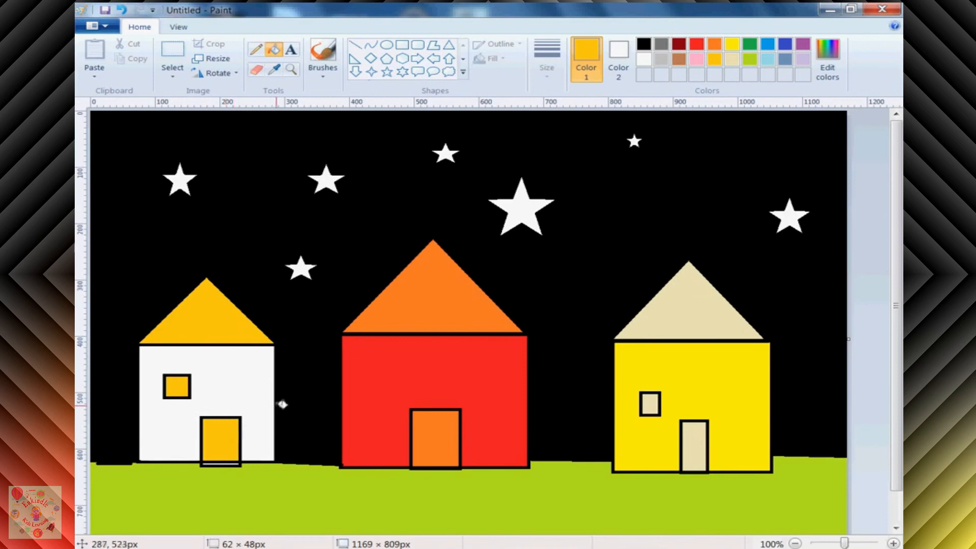
click(732, 60)
click(252, 367)
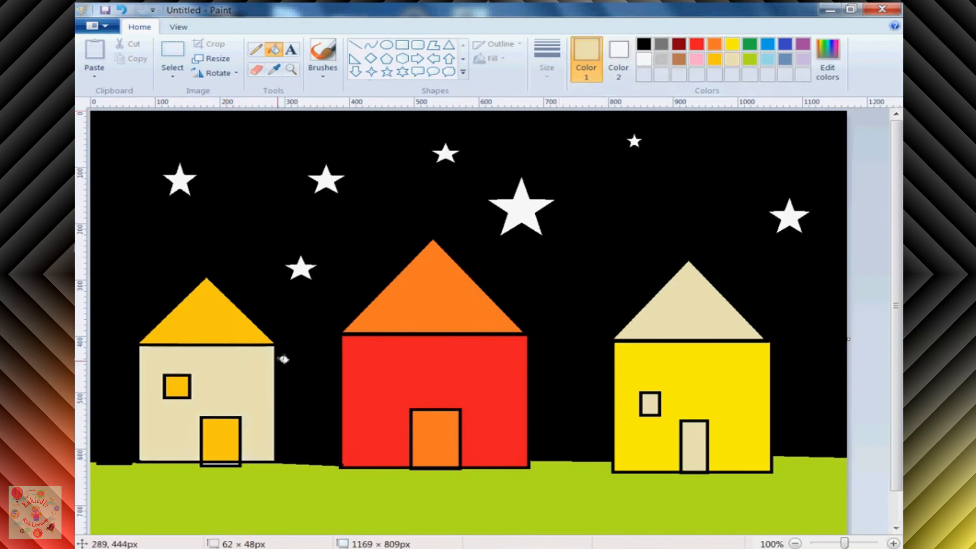